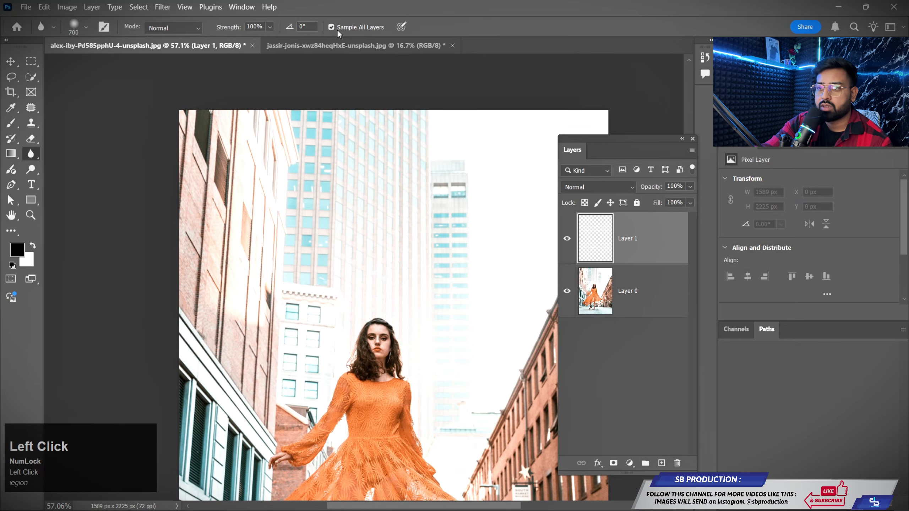
{"action": "left_click", "coordinate": [336, 26]}
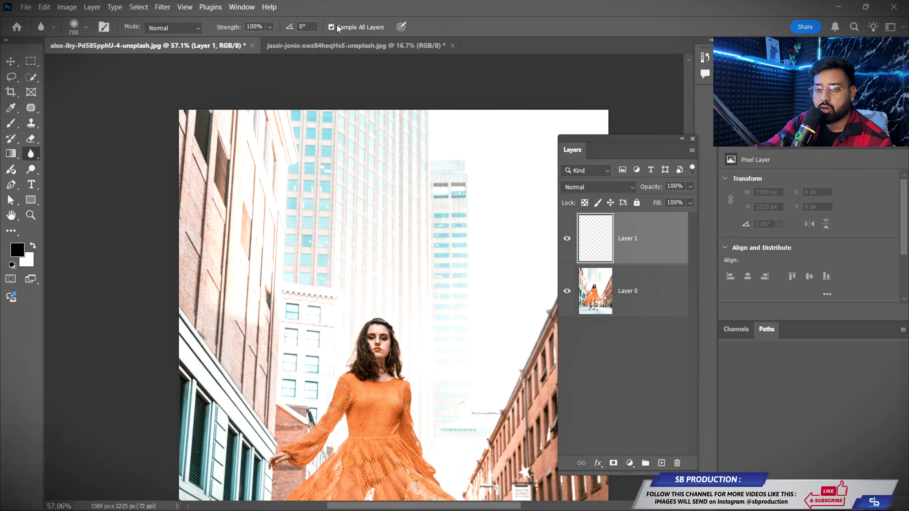
{"action": "left_click", "coordinate": [653, 274]}
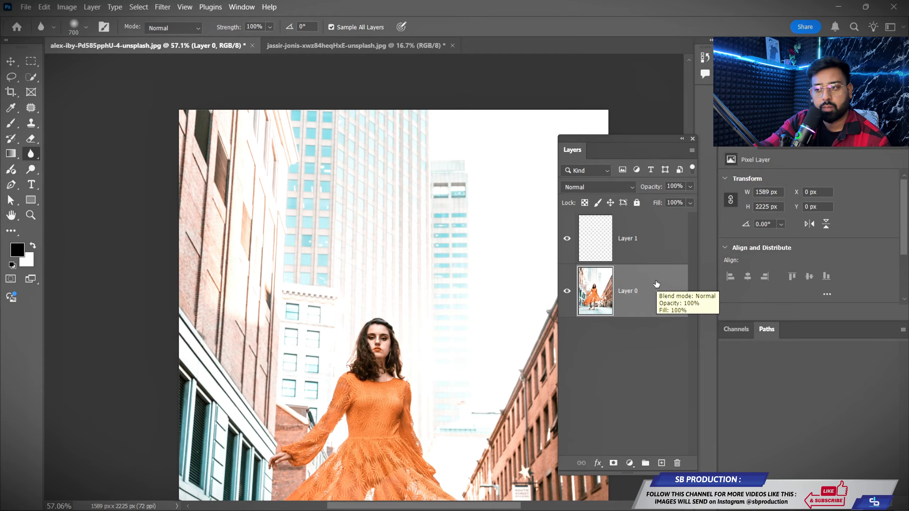
{"action": "left_click_drag", "start_coordinate": [656, 285], "coordinate": [661, 463]}
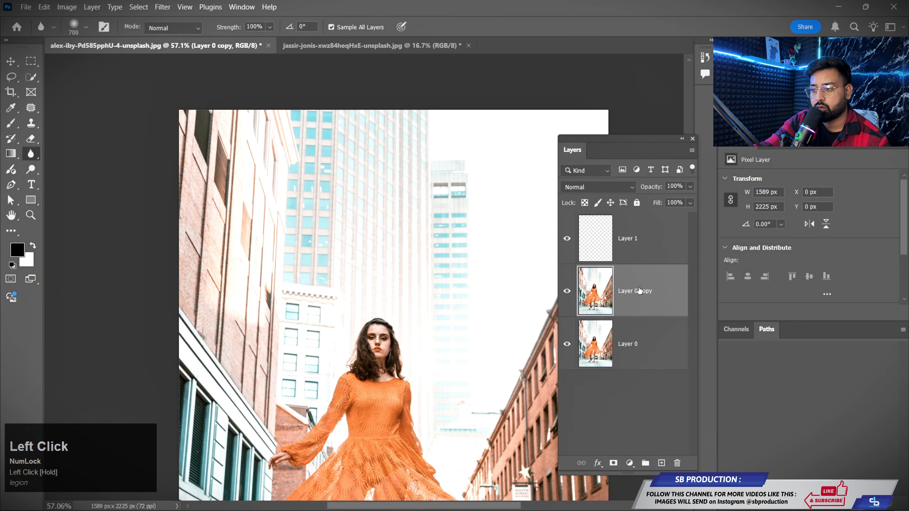
{"action": "key", "text": "ctrl+z"}
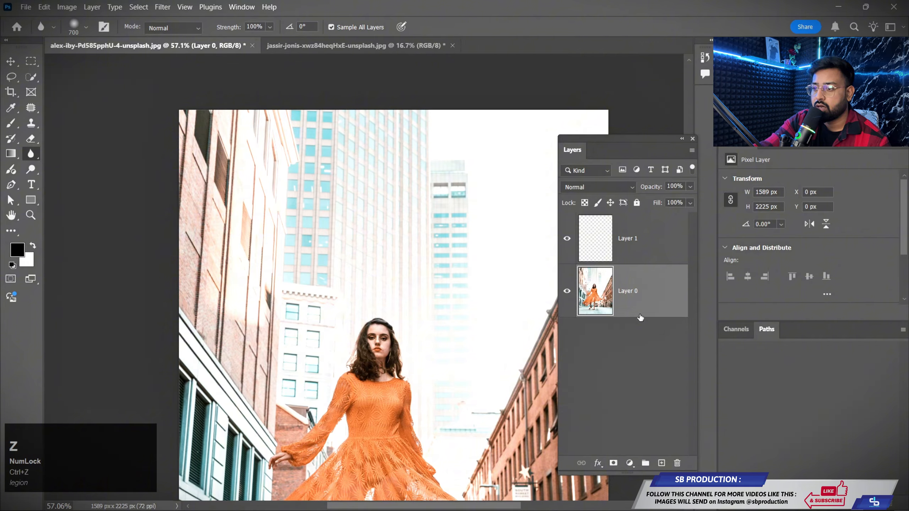
{"action": "left_click", "coordinate": [661, 463]}
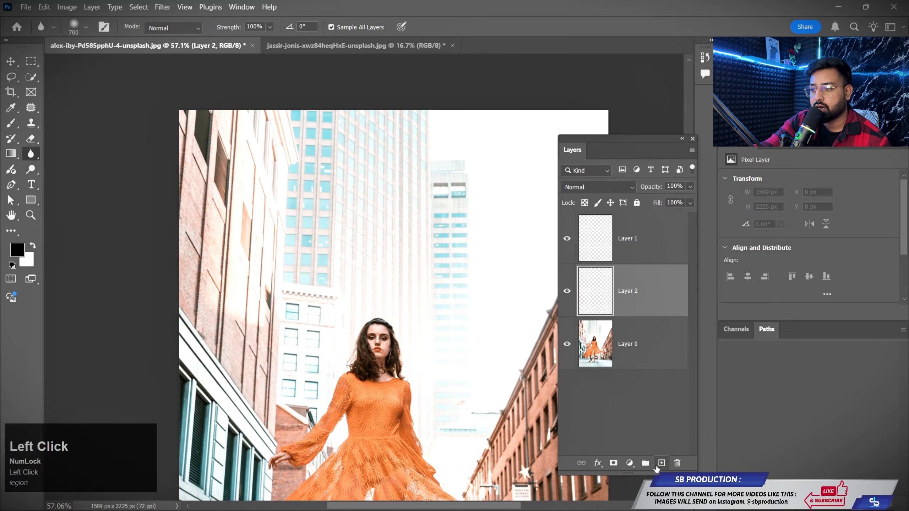
{"action": "key", "text": "ctrl+z"}
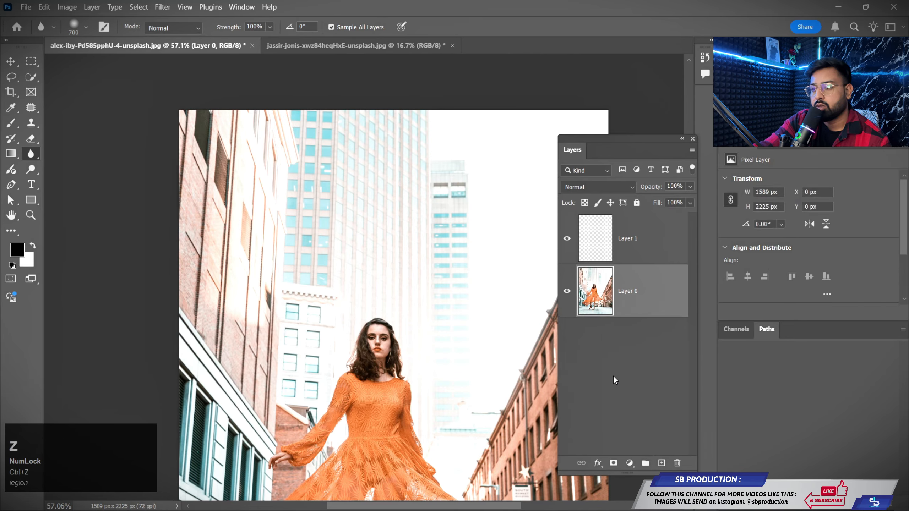
Step: Delete the empty Layer 1 and add a fresh blank layer above the photo layer
{"action": "left_click", "coordinate": [631, 249]}
{"action": "left_click_drag", "start_coordinate": [630, 249], "coordinate": [677, 463]}
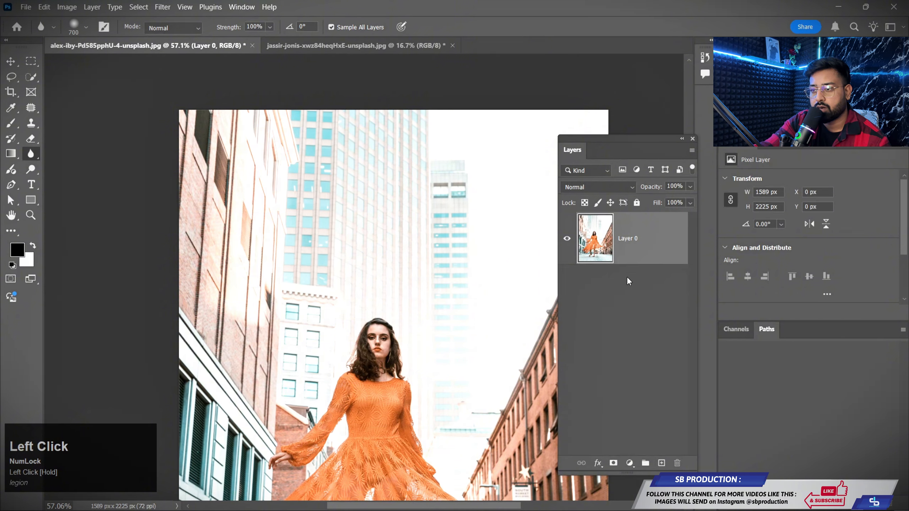
{"action": "left_click", "coordinate": [661, 463]}
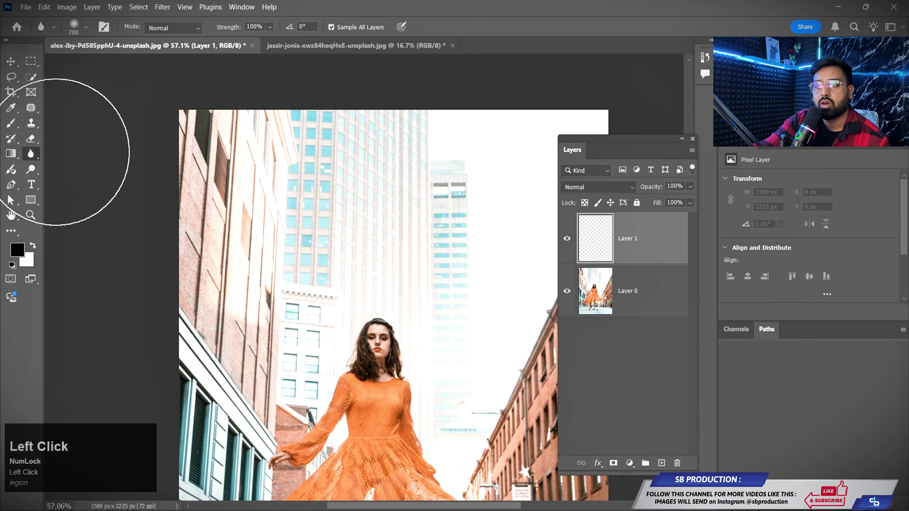
Step: Blur the brick building beside the woman on Layer 1 with the Blur tool at 100% strength, and compare with the layer hidden
{"action": "right_click", "coordinate": [30, 153]}
{"action": "left_click", "coordinate": [78, 153]}
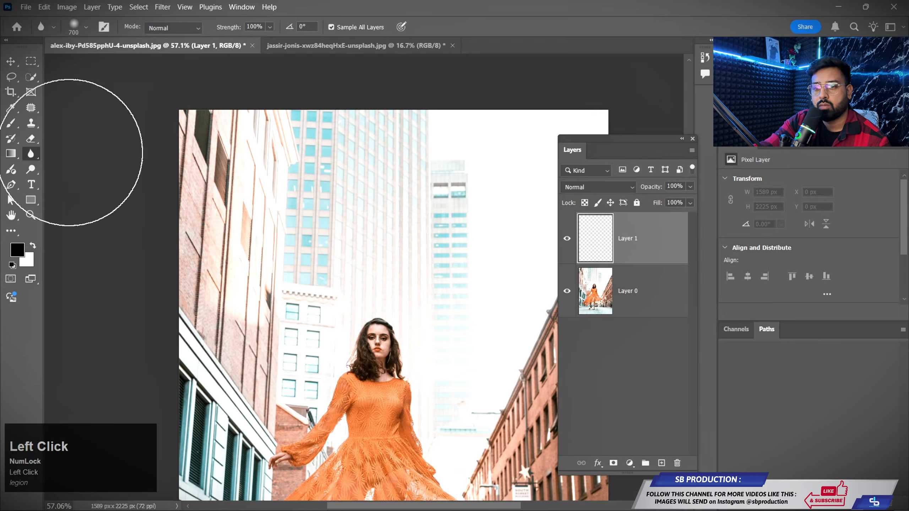
{"action": "scroll", "coordinate": [277, 268], "scroll_direction": "up", "scroll_amount": 1}
{"action": "left_click_drag", "start_coordinate": [309, 249], "coordinate": [278, 231]}
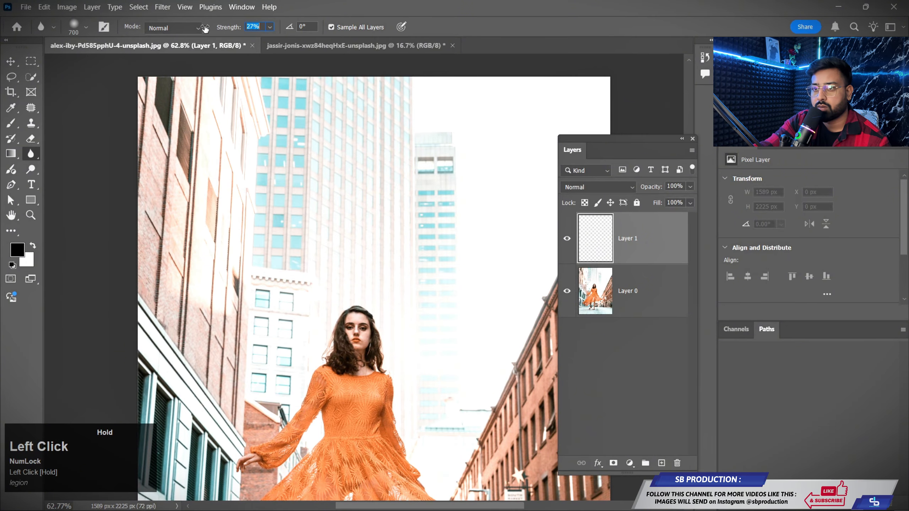
{"action": "left_click_drag", "start_coordinate": [242, 33], "coordinate": [247, 33]}
{"action": "scroll", "coordinate": [273, 213], "scroll_direction": "up", "scroll_amount": 2}
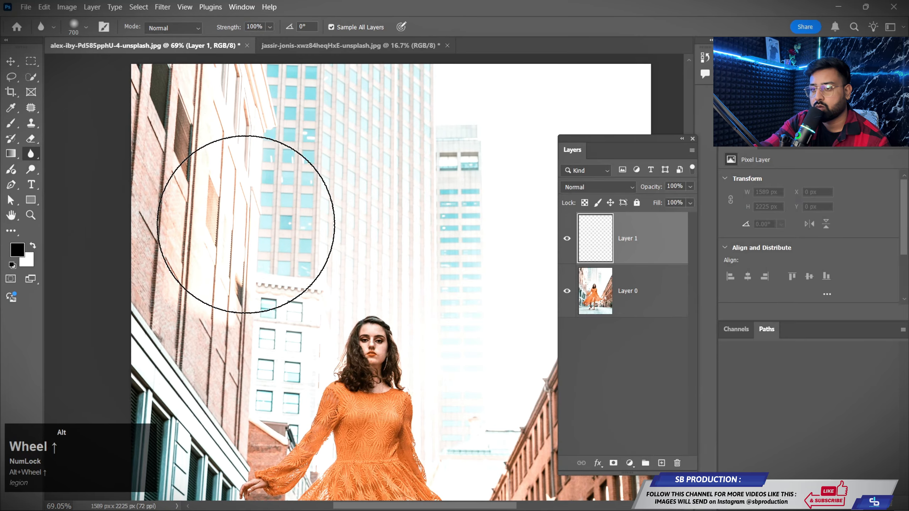
{"action": "left_click_drag", "start_coordinate": [215, 166], "coordinate": [215, 236]}
{"action": "scroll", "coordinate": [179, 172], "scroll_direction": "up", "scroll_amount": 3}
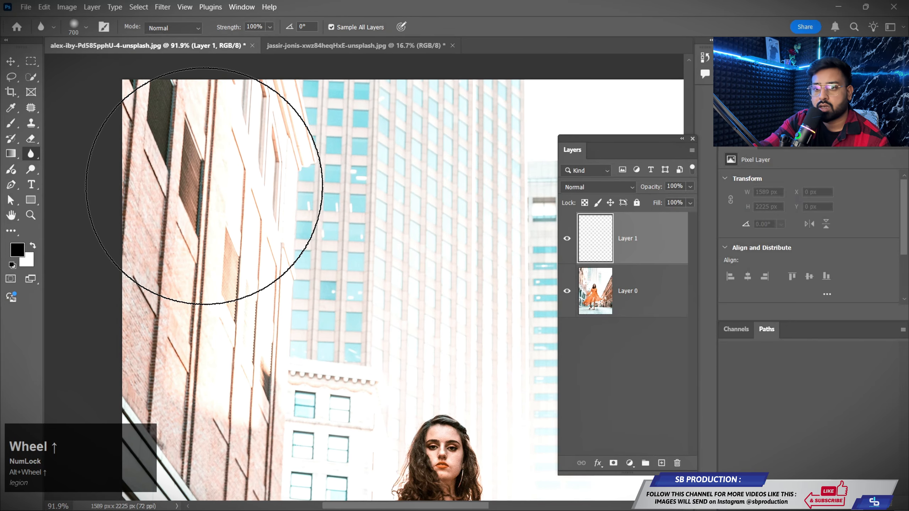
{"action": "mouse_move", "coordinate": [167, 176]}
{"action": "left_mouse_down"}
{"action": "mouse_move", "coordinate": [207, 144]}
{"action": "mouse_move", "coordinate": [187, 233]}
{"action": "mouse_move", "coordinate": [208, 231]}
{"action": "mouse_move", "coordinate": [225, 212]}
{"action": "mouse_move", "coordinate": [217, 151]}
{"action": "mouse_move", "coordinate": [143, 232]}
{"action": "mouse_move", "coordinate": [155, 163]}
{"action": "mouse_move", "coordinate": [200, 154]}
{"action": "mouse_move", "coordinate": [235, 202]}
{"action": "mouse_move", "coordinate": [202, 279]}
{"action": "mouse_move", "coordinate": [179, 272]}
{"action": "left_mouse_up"}
{"action": "left_click", "coordinate": [566, 238]}
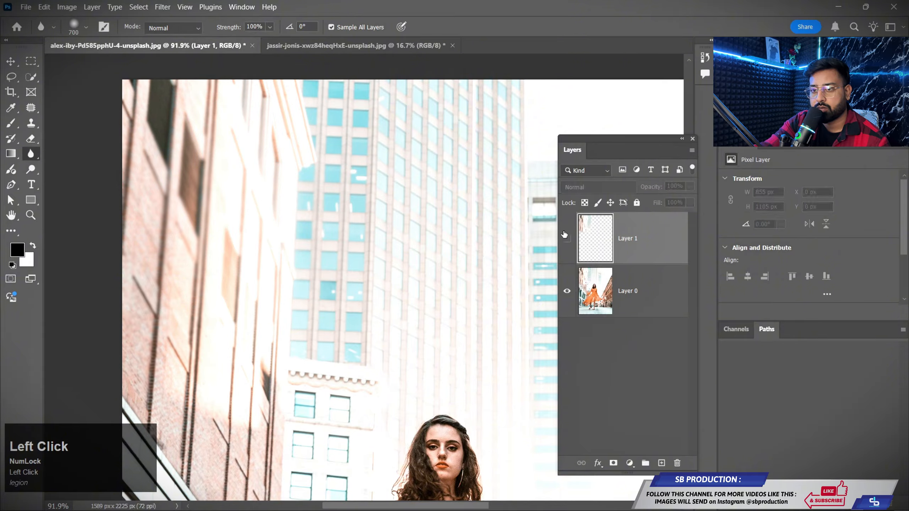
{"action": "left_click_drag", "start_coordinate": [392, 282], "coordinate": [310, 116]}
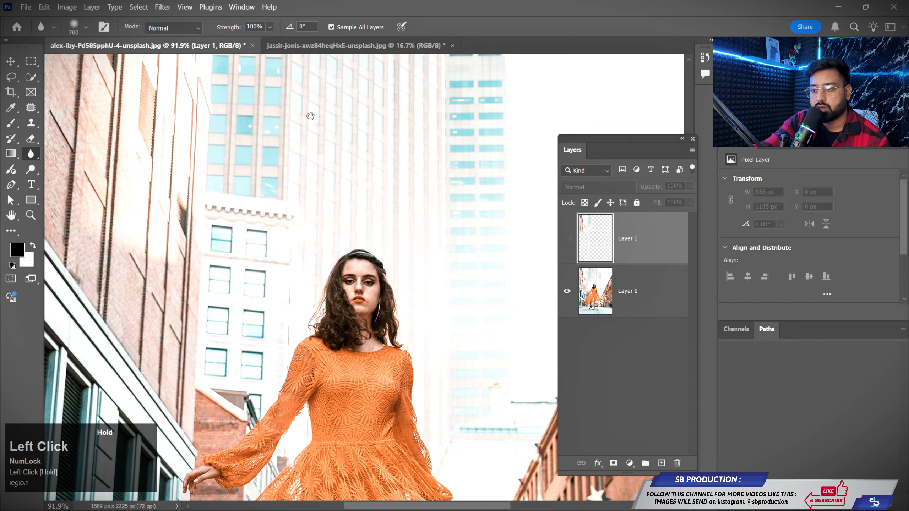
{"action": "left_click", "coordinate": [567, 238]}
Step: Reduce the blur brush size to 200 and blur the star and hanging sign on the brick building
{"action": "mouse_move", "coordinate": [304, 330]}
{"action": "left_mouse_down"}
{"action": "mouse_move", "coordinate": [344, 365]}
{"action": "mouse_move", "coordinate": [368, 303]}
{"action": "mouse_move", "coordinate": [156, 192]}
{"action": "left_mouse_up"}
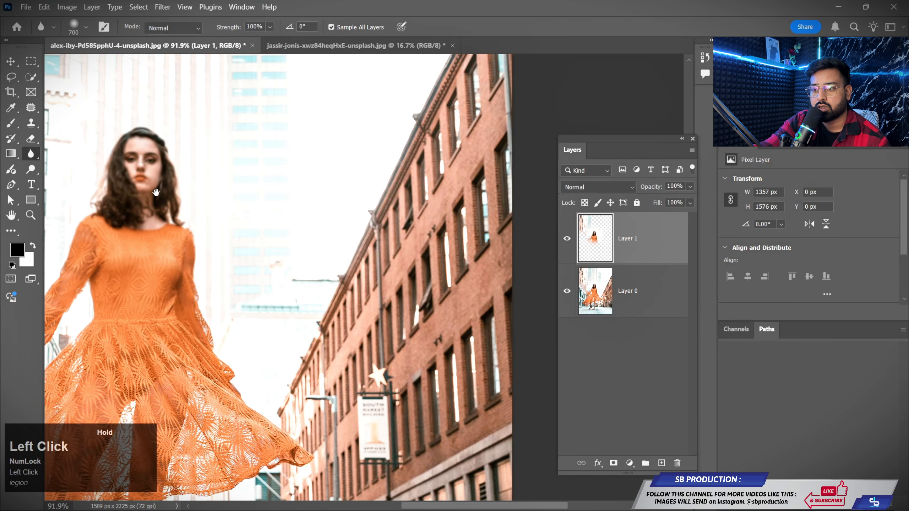
{"action": "scroll", "coordinate": [386, 429], "scroll_direction": "up", "scroll_amount": 3}
{"action": "key", "text": "bracketleft"}
{"action": "key", "text": "bracketleft"}
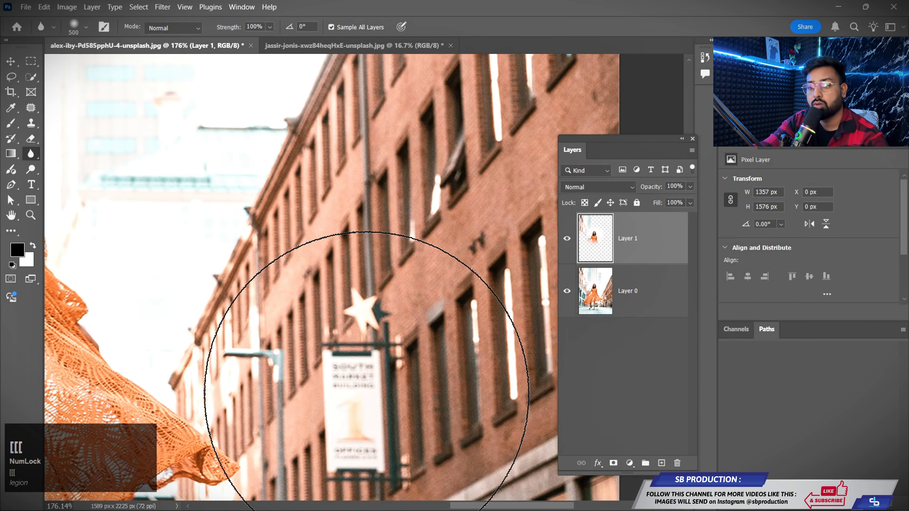
{"action": "key", "text": "bracketleft"}
{"action": "key", "text": "bracketleft"}
{"action": "key", "text": "bracketleft"}
{"action": "mouse_move", "coordinate": [365, 371]}
{"action": "left_mouse_down"}
{"action": "mouse_move", "coordinate": [385, 325]}
{"action": "mouse_move", "coordinate": [375, 406]}
{"action": "left_mouse_up"}
Step: Blur the woman's dress and outstretched sleeve on Layer 1 with the 200 px brush
{"action": "scroll", "coordinate": [335, 370], "scroll_direction": "down", "scroll_amount": 1}
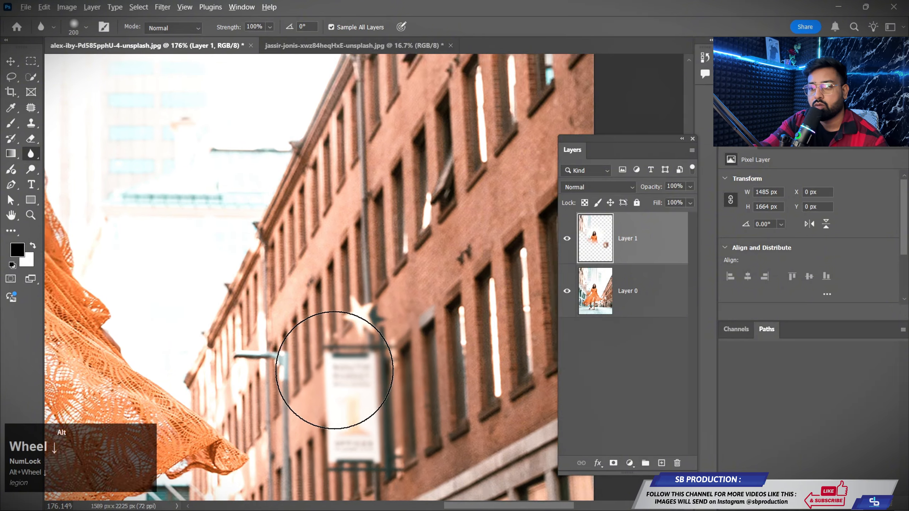
{"action": "scroll", "coordinate": [334, 370], "scroll_direction": "down", "scroll_amount": 6}
{"action": "left_click_drag", "start_coordinate": [250, 281], "coordinate": [374, 207]}
{"action": "scroll", "coordinate": [222, 327], "scroll_direction": "up", "scroll_amount": 2}
{"action": "mouse_move", "coordinate": [231, 308]}
{"action": "left_mouse_down"}
{"action": "mouse_move", "coordinate": [271, 322]}
{"action": "mouse_move", "coordinate": [342, 415]}
{"action": "left_mouse_up"}
{"action": "mouse_move", "coordinate": [217, 438]}
{"action": "left_mouse_down"}
{"action": "mouse_move", "coordinate": [337, 335]}
{"action": "mouse_move", "coordinate": [371, 244]}
{"action": "mouse_move", "coordinate": [424, 319]}
{"action": "left_mouse_up"}
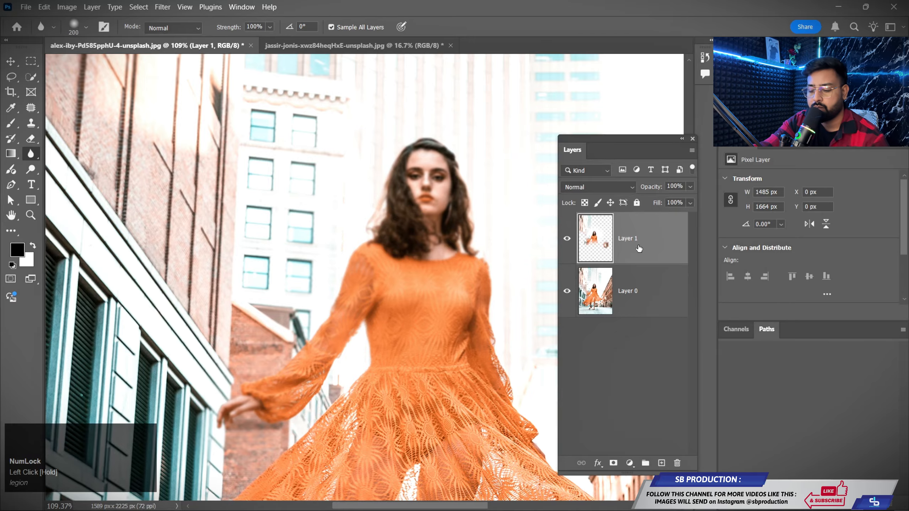
Step: Delete the blurred layer and add a new blank layer above the photo
{"action": "key", "text": "Delete"}
{"action": "left_click", "coordinate": [662, 464]}
{"action": "scroll", "coordinate": [385, 324], "scroll_direction": "down", "scroll_amount": 3}
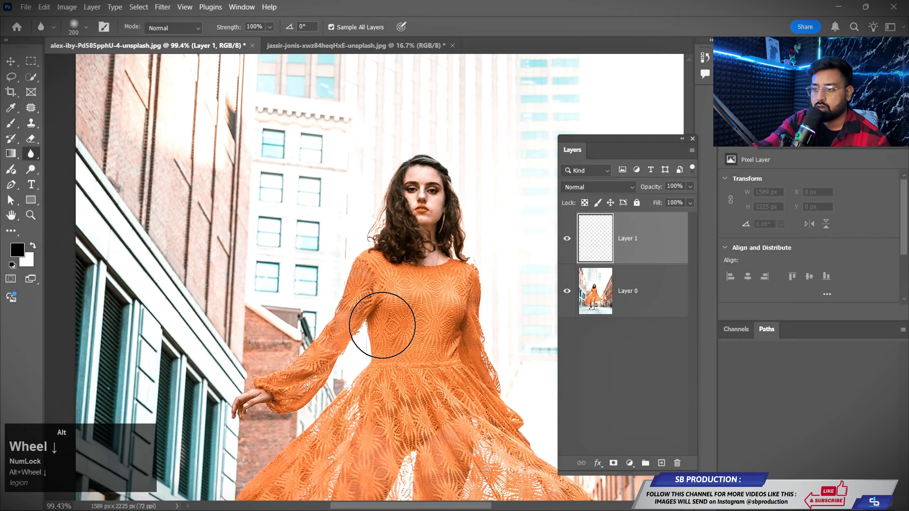
{"action": "left_click_drag", "start_coordinate": [390, 211], "coordinate": [327, 233]}
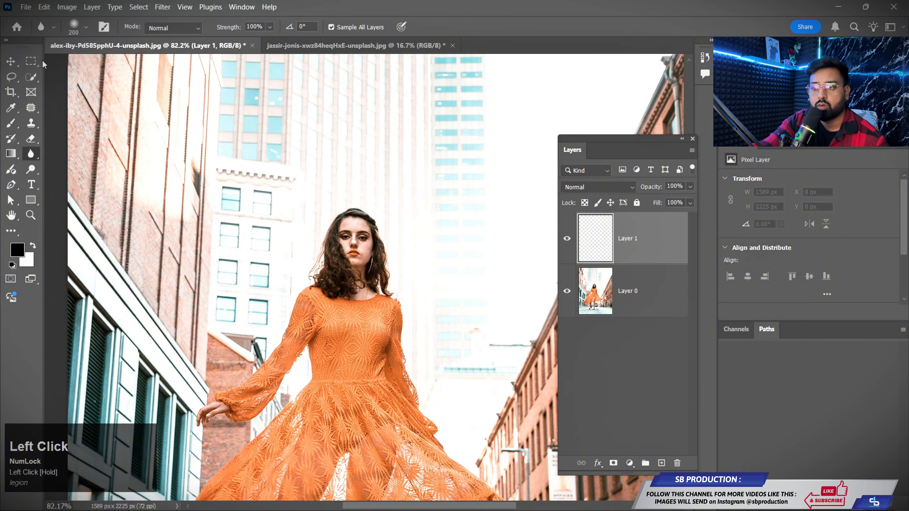
Step: Select the brick facade and adjoining high-rise background up to the woman's outline with the Quick Selection tool, sampling all layers
{"action": "left_click", "coordinate": [31, 77]}
{"action": "scroll", "coordinate": [243, 266], "scroll_direction": "down", "scroll_amount": 2}
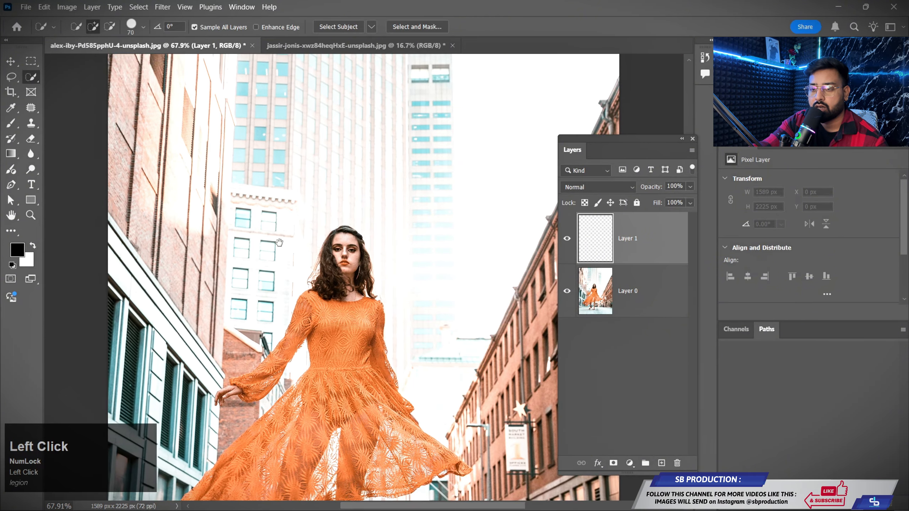
{"action": "mouse_move", "coordinate": [237, 236]}
{"action": "left_mouse_down"}
{"action": "mouse_move", "coordinate": [339, 103]}
{"action": "mouse_move", "coordinate": [161, 97]}
{"action": "mouse_move", "coordinate": [149, 117]}
{"action": "mouse_move", "coordinate": [149, 214]}
{"action": "mouse_move", "coordinate": [203, 165]}
{"action": "mouse_move", "coordinate": [154, 242]}
{"action": "left_mouse_up"}
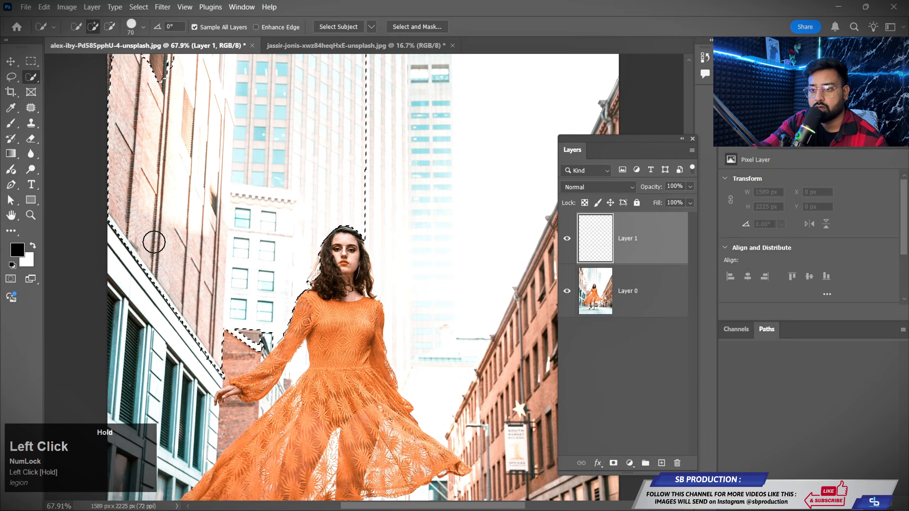
{"action": "mouse_move", "coordinate": [139, 65]}
{"action": "left_mouse_down"}
{"action": "mouse_move", "coordinate": [123, 305]}
{"action": "mouse_move", "coordinate": [166, 350]}
{"action": "mouse_move", "coordinate": [178, 284]}
{"action": "mouse_move", "coordinate": [160, 261]}
{"action": "mouse_move", "coordinate": [143, 316]}
{"action": "mouse_move", "coordinate": [176, 298]}
{"action": "mouse_move", "coordinate": [190, 331]}
{"action": "left_mouse_up"}
{"action": "key", "text": "space"}
{"action": "key", "text": "space"}
{"action": "scroll", "coordinate": [234, 275], "scroll_direction": "up", "scroll_amount": 1}
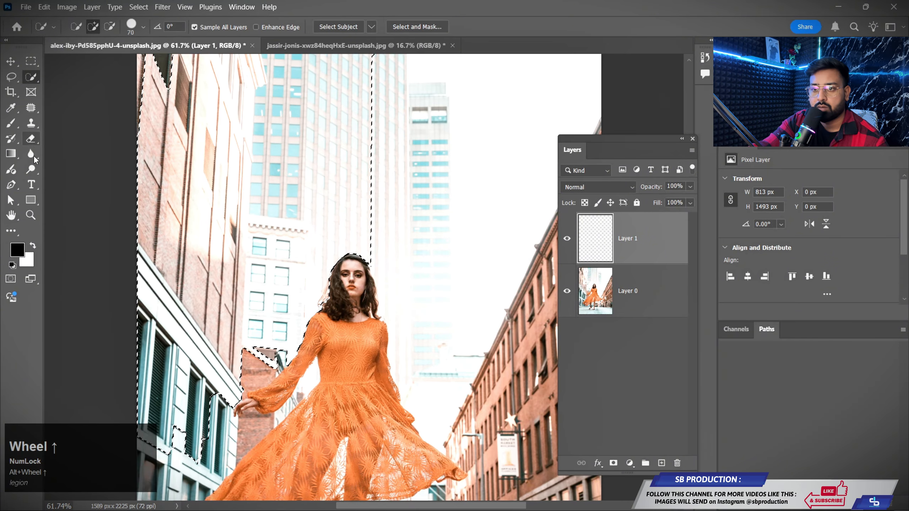
Step: Blur the selected buildings on Layer 1 with the Blur tool, using a 1200 px brush at 100% strength
{"action": "left_click", "coordinate": [32, 155]}
{"action": "scroll", "coordinate": [211, 283], "scroll_direction": "down", "scroll_amount": 3}
{"action": "key", "text": "bracketright"}
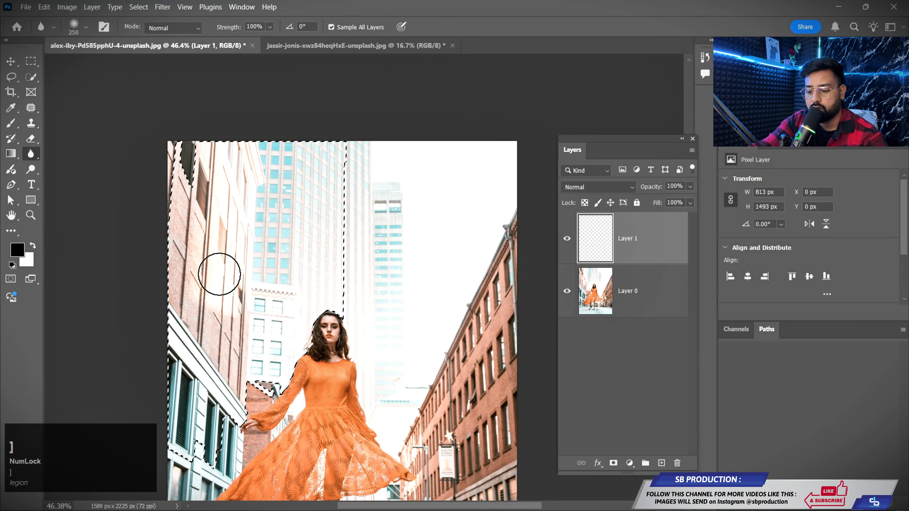
{"action": "key", "text": "bracketright"}
{"action": "key", "text": "bracketright"}
{"action": "key", "text": "bracketright"}
{"action": "key", "text": "bracketright"}
{"action": "key", "text": "bracketright"}
{"action": "key", "text": "bracketright"}
{"action": "key", "text": "bracketright"}
{"action": "key", "text": "bracketright"}
{"action": "key", "text": "bracketright"}
{"action": "key", "text": "bracketright"}
{"action": "mouse_move", "coordinate": [235, 232]}
{"action": "left_mouse_down"}
{"action": "mouse_move", "coordinate": [245, 201]}
{"action": "mouse_move", "coordinate": [223, 384]}
{"action": "mouse_move", "coordinate": [251, 288]}
{"action": "mouse_move", "coordinate": [108, 269]}
{"action": "mouse_move", "coordinate": [193, 376]}
{"action": "mouse_move", "coordinate": [229, 311]}
{"action": "left_mouse_up"}
{"action": "scroll", "coordinate": [245, 294], "scroll_direction": "up", "scroll_amount": 6}
{"action": "mouse_move", "coordinate": [342, 199]}
{"action": "left_mouse_down"}
{"action": "mouse_move", "coordinate": [388, 196]}
{"action": "mouse_move", "coordinate": [174, 466]}
{"action": "mouse_move", "coordinate": [125, 287]}
{"action": "mouse_move", "coordinate": [300, 300]}
{"action": "mouse_move", "coordinate": [229, 232]}
{"action": "left_mouse_up"}
{"action": "scroll", "coordinate": [229, 233], "scroll_direction": "down", "scroll_amount": 2}
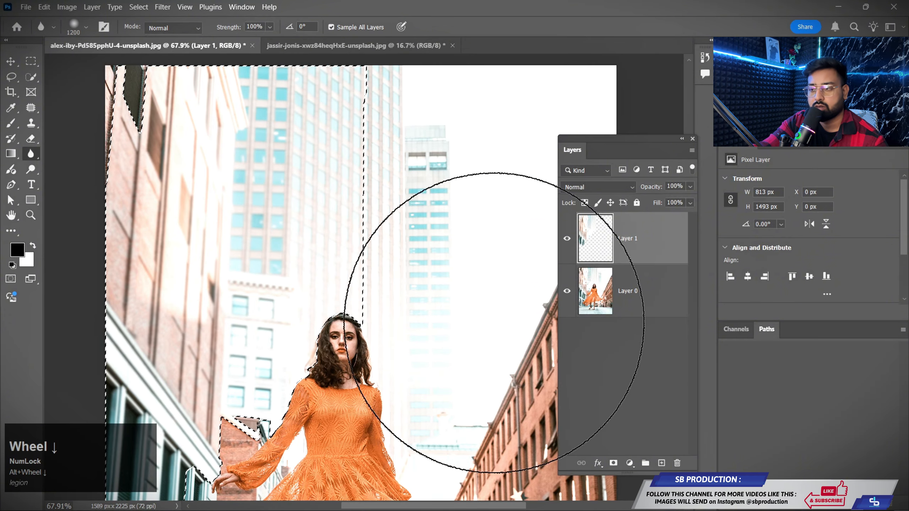
Step: Compare the photo with and without the background blur by toggling the visibility of Layer 1
{"action": "left_click", "coordinate": [566, 239]}
{"action": "left_click", "coordinate": [566, 239]}
{"action": "left_click", "coordinate": [566, 239]}
{"action": "left_click", "coordinate": [567, 239]}
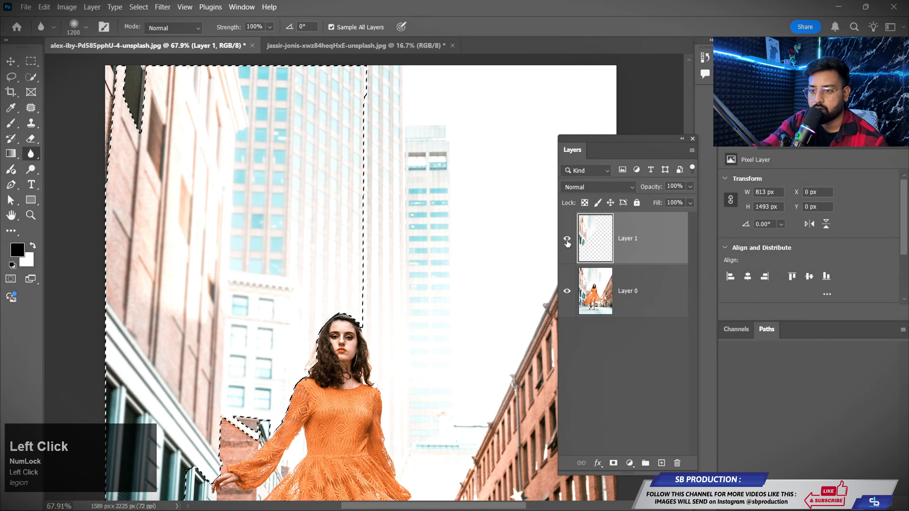
{"action": "left_click", "coordinate": [566, 239]}
{"action": "left_click", "coordinate": [567, 238]}
{"action": "left_click", "coordinate": [566, 239]}
{"action": "left_click", "coordinate": [566, 239]}
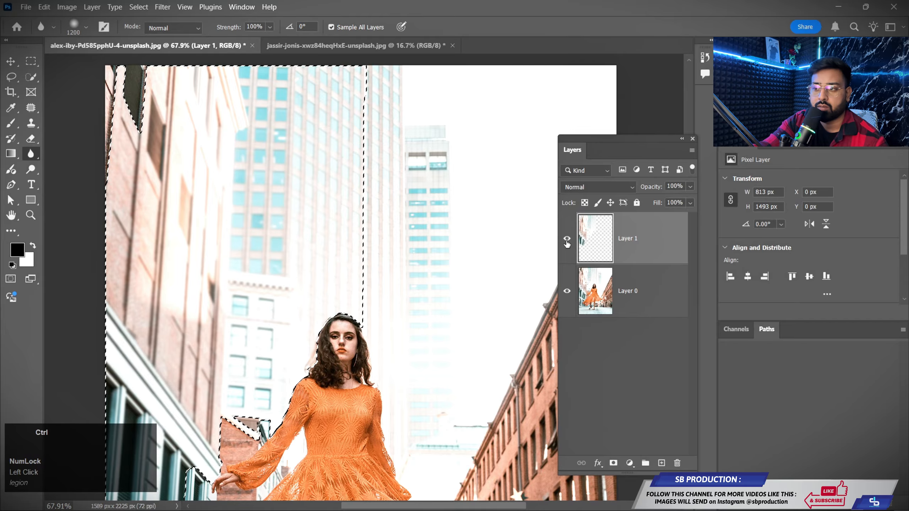
Step: Deselect the buildings and delete the blurred Layer 1
{"action": "key", "text": "ctrl+d"}
{"action": "key", "text": "Delete"}
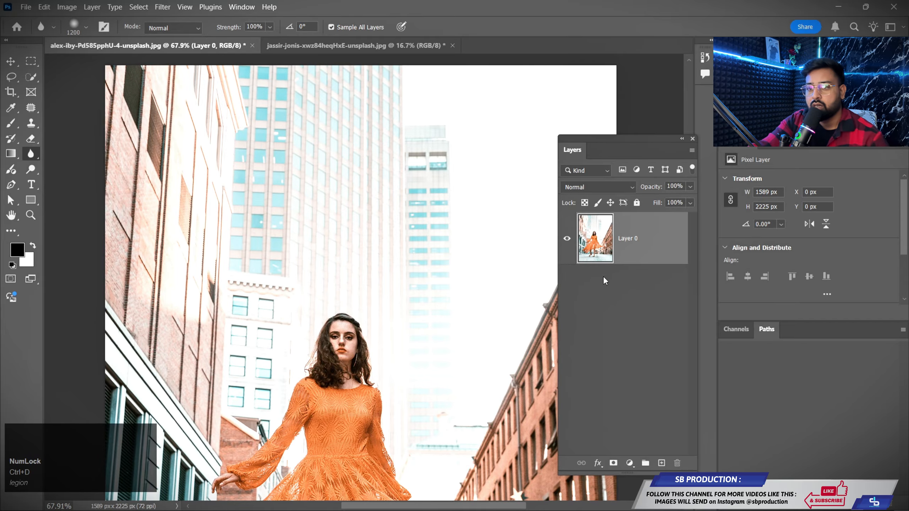
Step: Sharpen the woman's face and hair on Layer 0 with the Sharpen tool, using a 70 px brush at 20% strength
{"action": "right_click", "coordinate": [31, 154]}
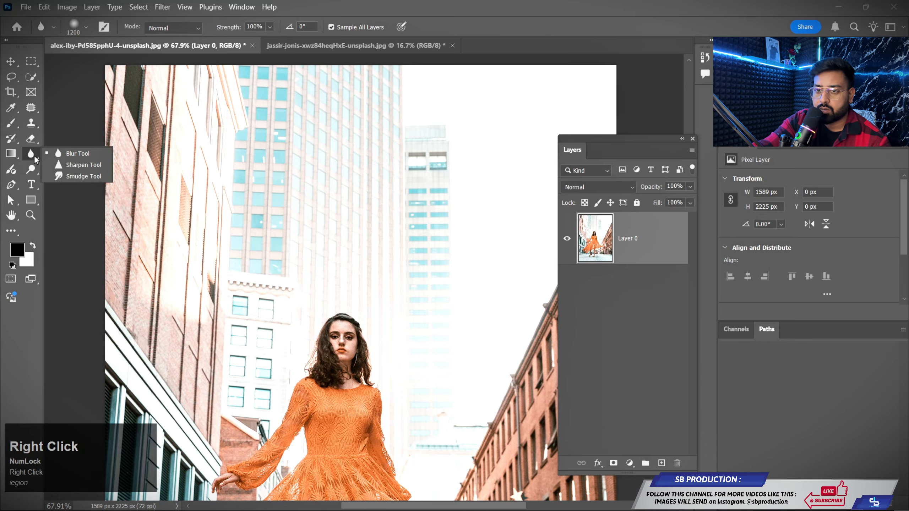
{"action": "left_click", "coordinate": [84, 165]}
{"action": "scroll", "coordinate": [305, 247], "scroll_direction": "up", "scroll_amount": 5}
{"action": "left_click", "coordinate": [304, 247]}
{"action": "scroll", "coordinate": [297, 254], "scroll_direction": "up", "scroll_amount": 5}
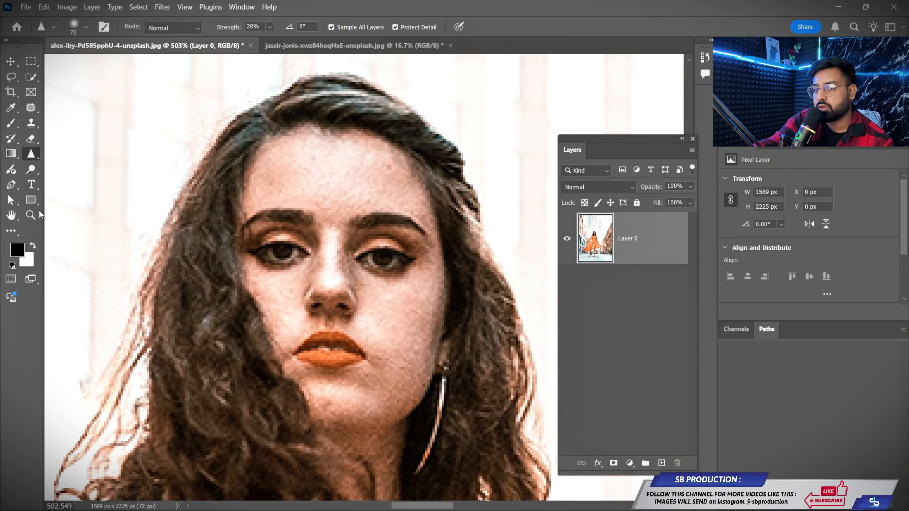
{"action": "right_click", "coordinate": [31, 153]}
{"action": "left_click", "coordinate": [53, 165]}
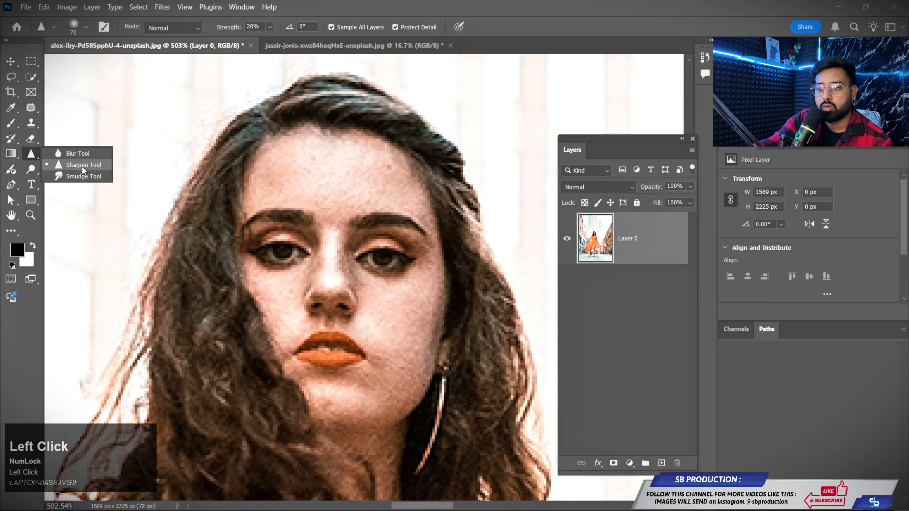
{"action": "right_click", "coordinate": [35, 159]}
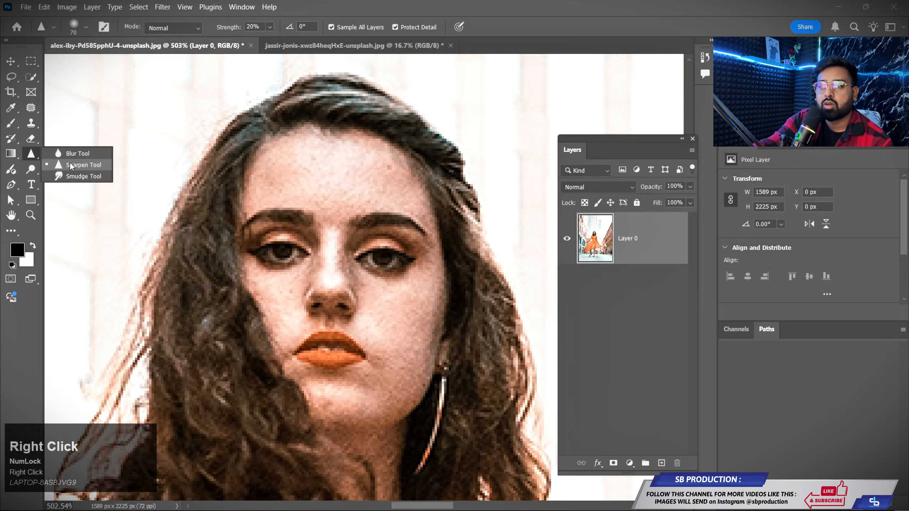
{"action": "left_click", "coordinate": [72, 166]}
Step: Try the Gaussian Blur filter on the whole of Layer 0, previewing a changed radius, and cancel it
{"action": "left_click", "coordinate": [162, 7]}
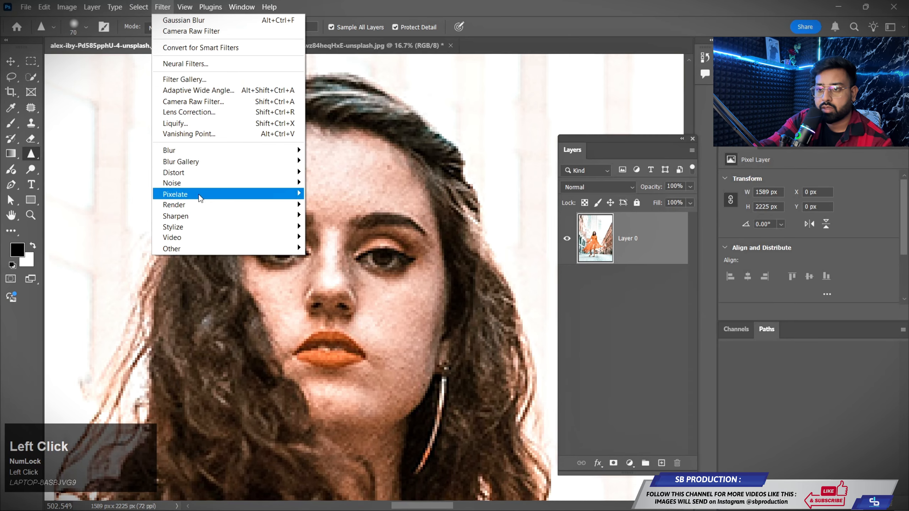
{"action": "mouse_move", "coordinate": [200, 154]}
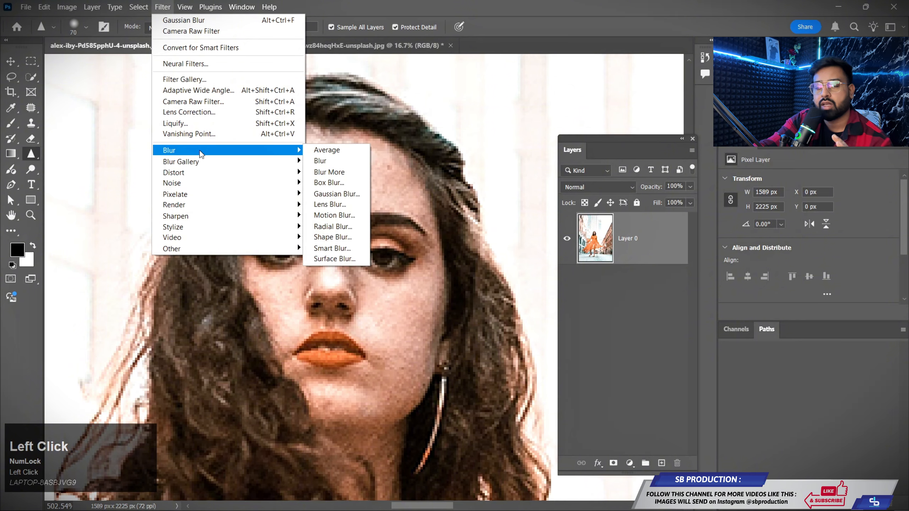
{"action": "left_click", "coordinate": [336, 194]}
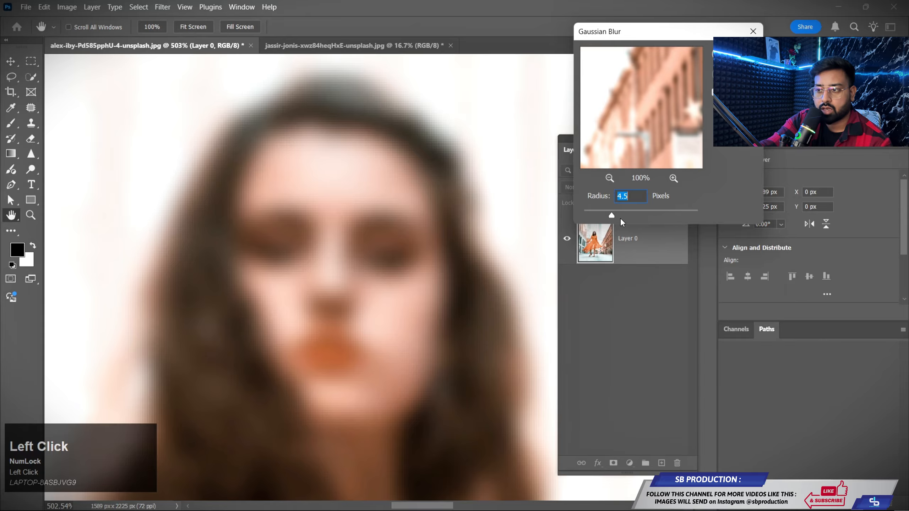
{"action": "left_click_drag", "start_coordinate": [620, 219], "coordinate": [591, 216]}
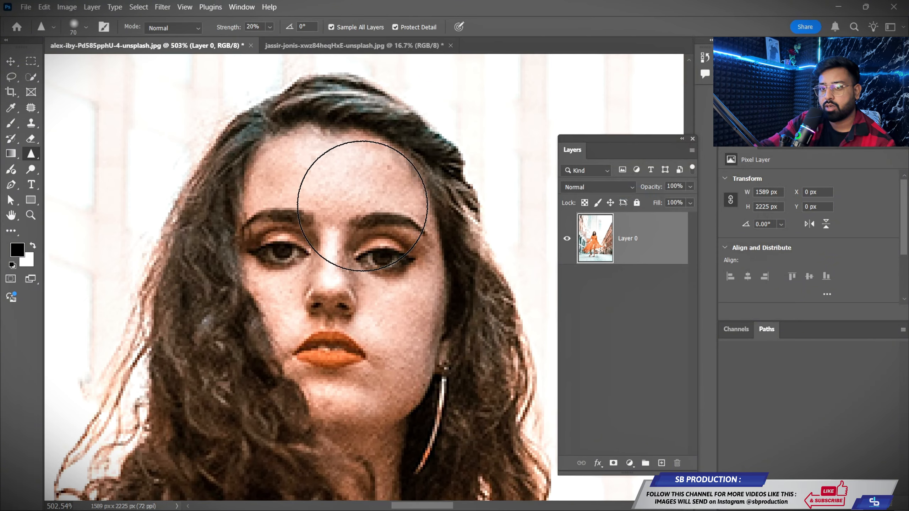
Step: Try the Blur tool at 100% strength on the woman's face, undo it and return to the Sharpen tool
{"action": "right_click", "coordinate": [31, 154]}
{"action": "left_click", "coordinate": [76, 151]}
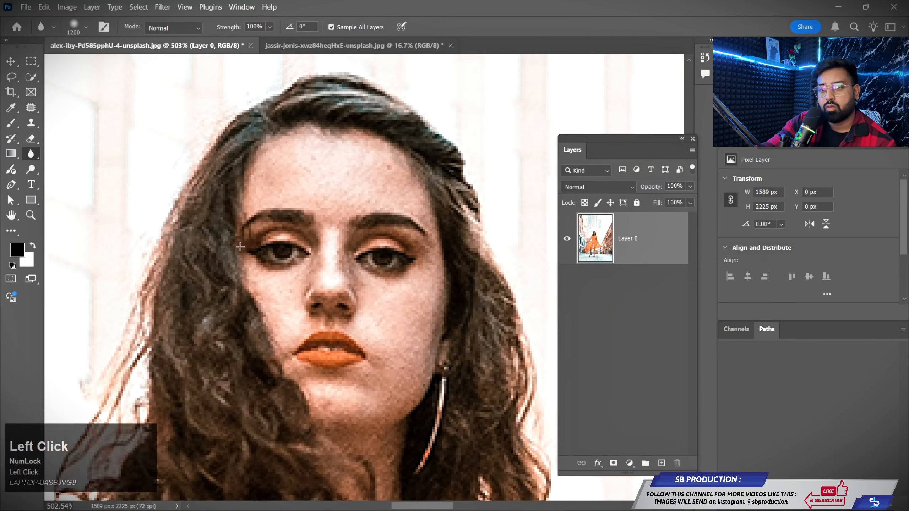
{"action": "left_click", "coordinate": [320, 300]}
{"action": "key", "text": "ctrl+z"}
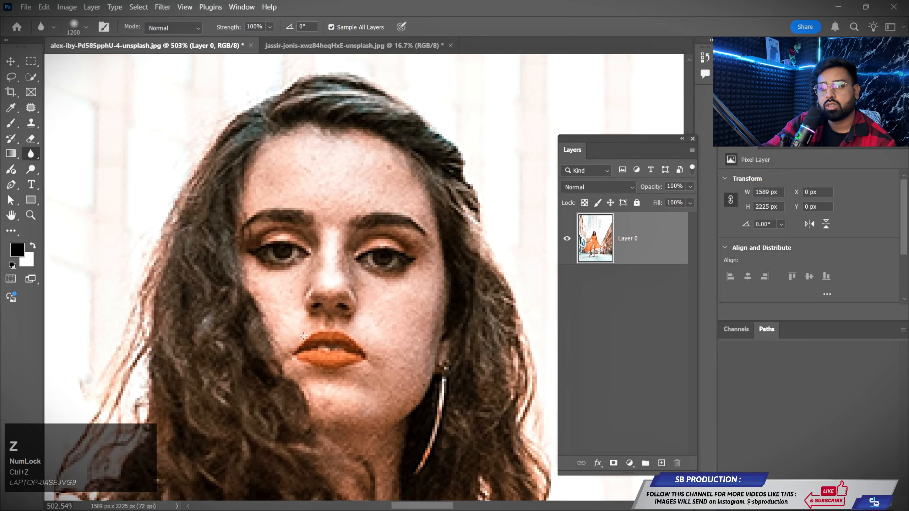
{"action": "right_click", "coordinate": [39, 156]}
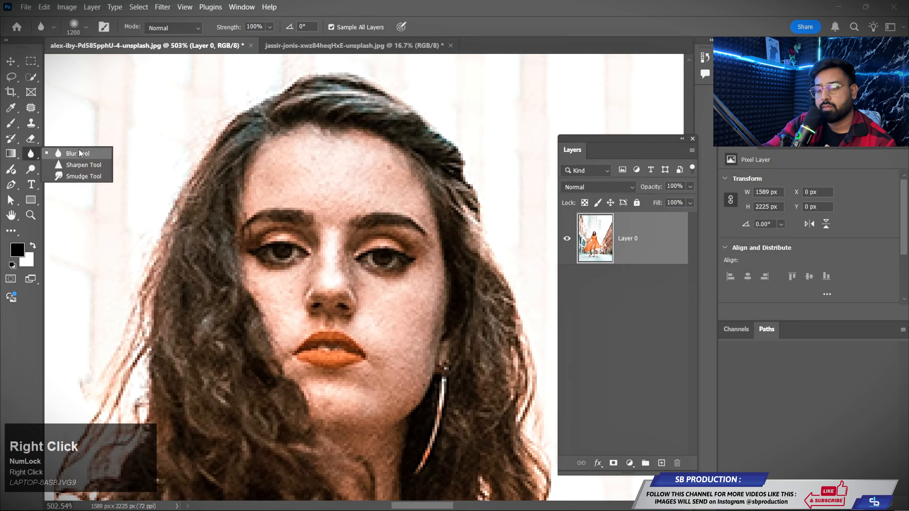
{"action": "left_click", "coordinate": [91, 164]}
Step: Try a filter from the Sharpen group on the whole of Layer 0 and undo it
{"action": "left_click", "coordinate": [162, 7]}
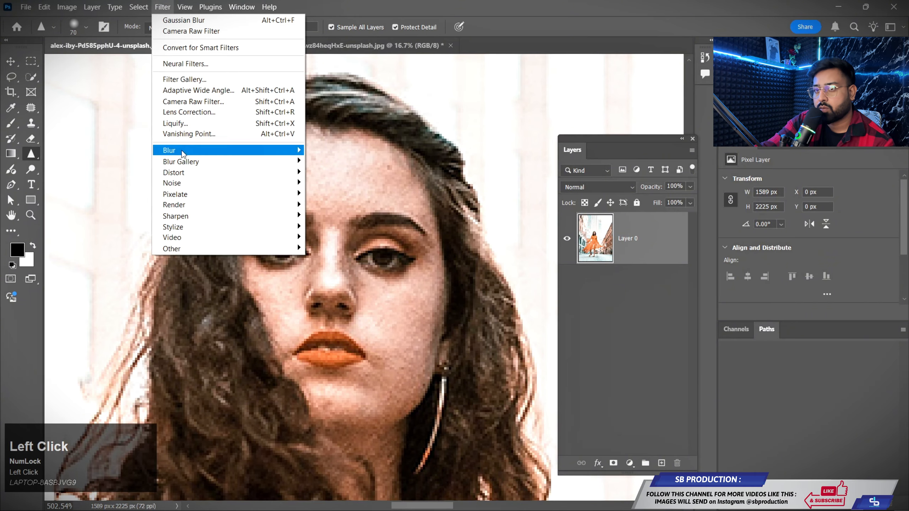
{"action": "mouse_move", "coordinate": [193, 215]}
{"action": "left_click", "coordinate": [336, 238]}
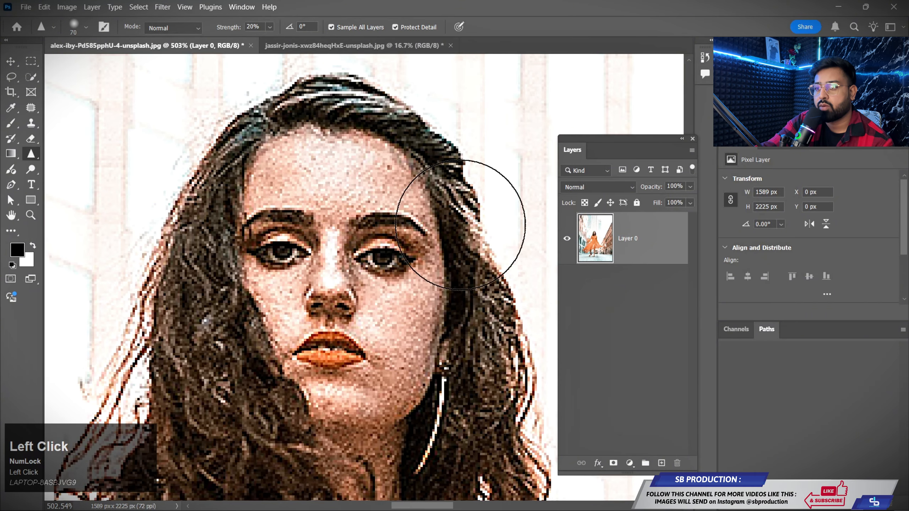
{"action": "scroll", "coordinate": [324, 317], "scroll_direction": "down", "scroll_amount": 5, "text": "alt"}
{"action": "scroll", "coordinate": [329, 308], "scroll_direction": "down", "scroll_amount": 2}
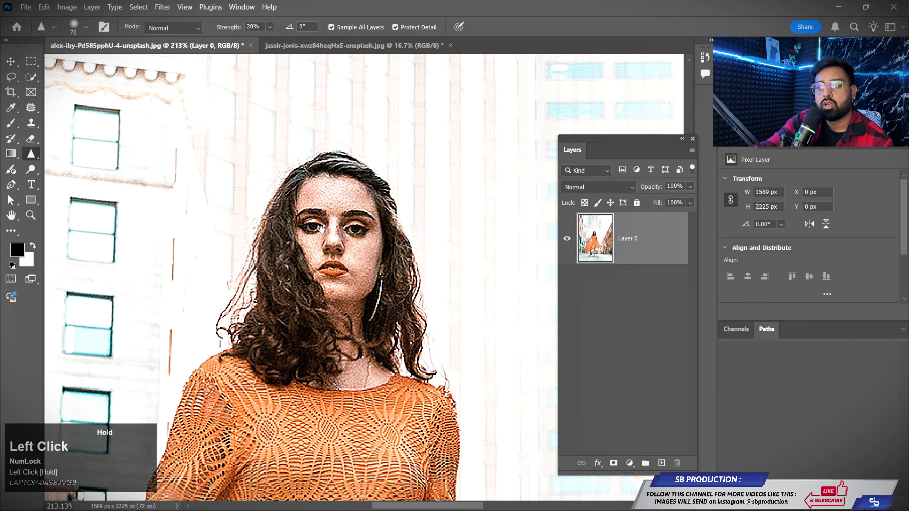
{"action": "key", "text": "ctrl+z"}
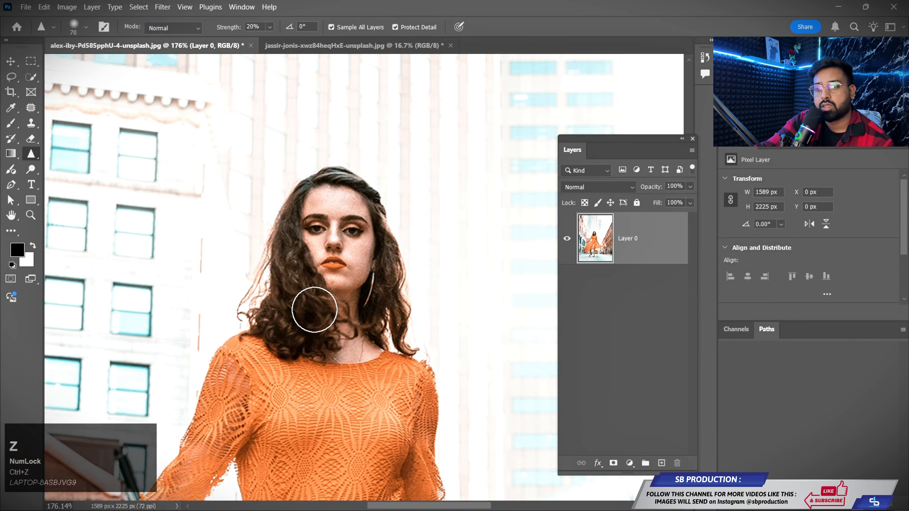
Step: Keep the Sharpen tool active and add a new empty layer above Layer 0
{"action": "right_click", "coordinate": [37, 155]}
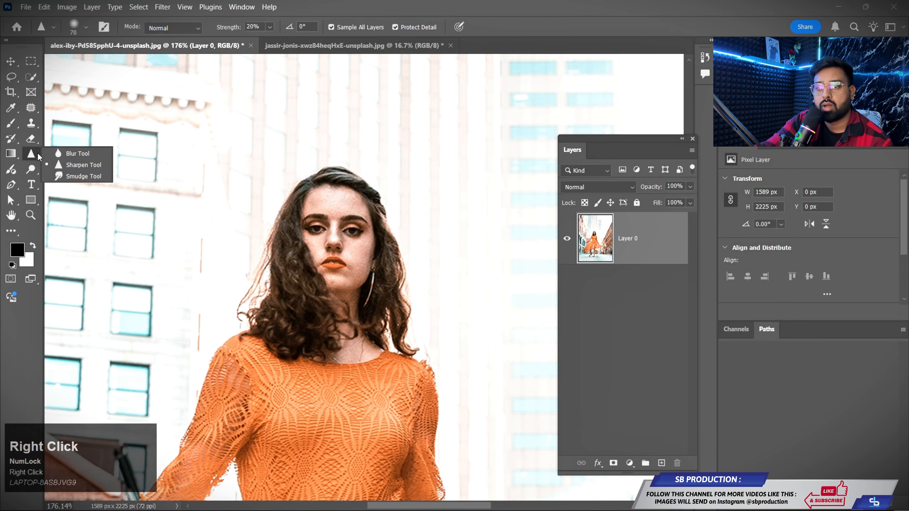
{"action": "left_click", "coordinate": [72, 164]}
{"action": "scroll", "coordinate": [327, 241], "scroll_direction": "up", "scroll_amount": 2}
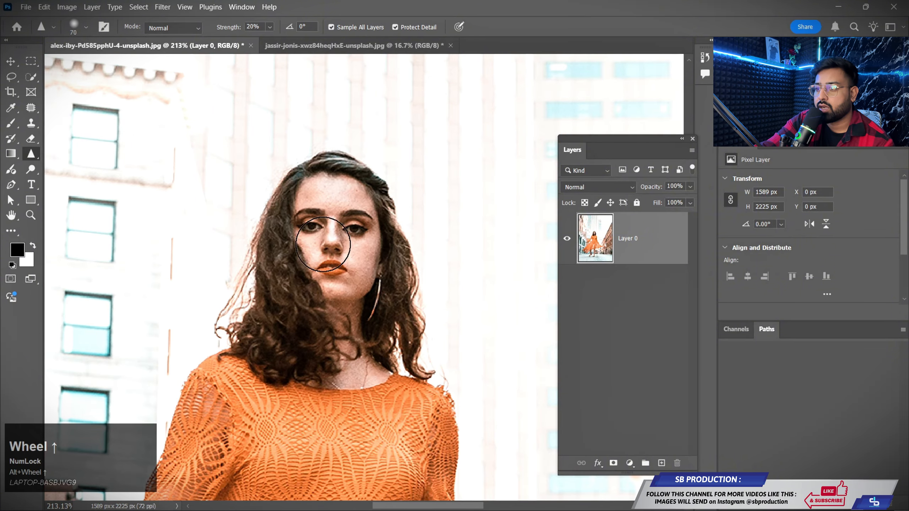
{"action": "left_click", "coordinate": [661, 462]}
{"action": "scroll", "coordinate": [327, 236], "scroll_direction": "up", "scroll_amount": 4}
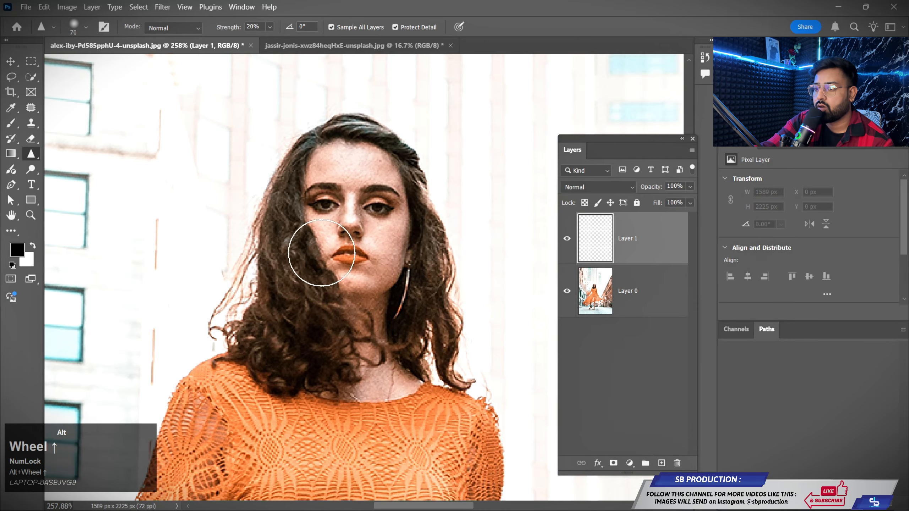
Step: Flatten the Sharpen tool's brush tip into a horizontal ellipse and reduce its size to 40 px
{"action": "left_click_drag", "start_coordinate": [343, 186], "coordinate": [369, 180]}
{"action": "mouse_move", "coordinate": [351, 122]}
{"action": "left_mouse_down"}
{"action": "mouse_move", "coordinate": [274, 199]}
{"action": "mouse_move", "coordinate": [337, 125]}
{"action": "left_mouse_up"}
{"action": "scroll", "coordinate": [342, 240], "scroll_direction": "up", "scroll_amount": 3}
{"action": "scroll", "coordinate": [323, 198], "scroll_direction": "down", "scroll_amount": 4}
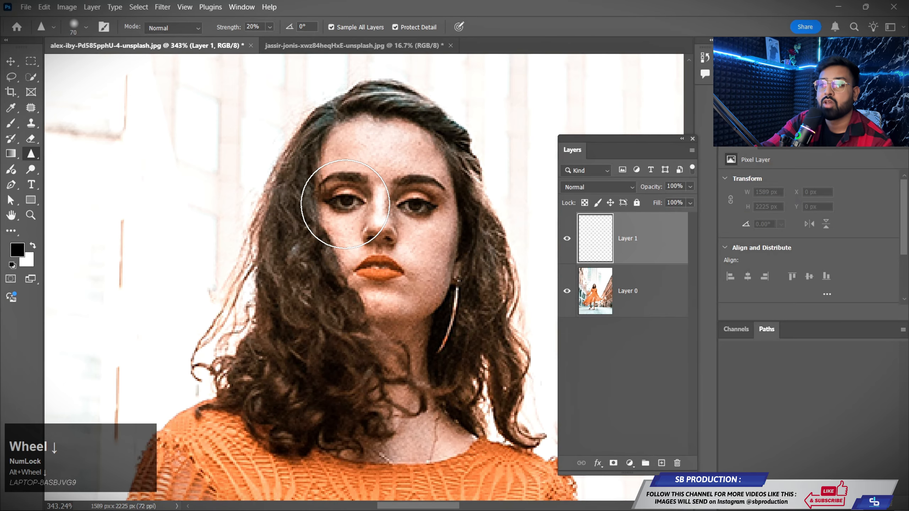
{"action": "scroll", "coordinate": [335, 197], "scroll_direction": "up", "scroll_amount": 4}
{"action": "right_click", "coordinate": [346, 199]}
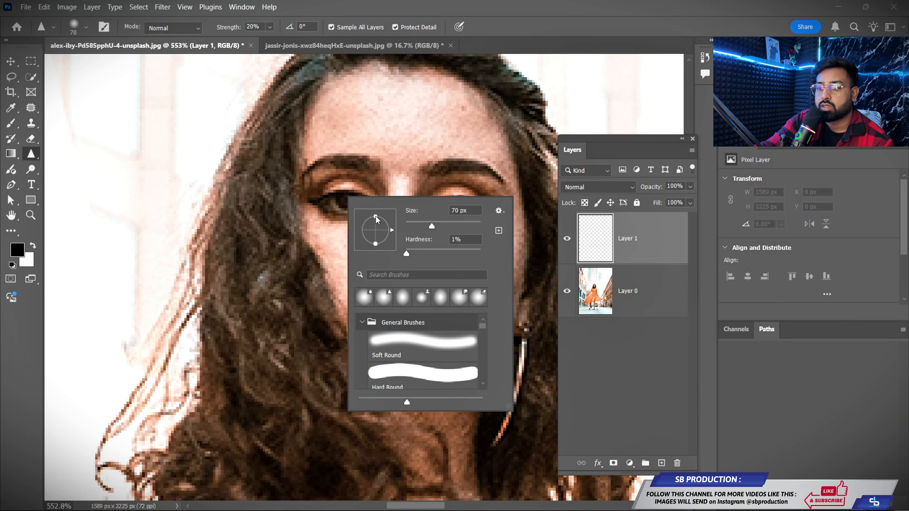
{"action": "left_click_drag", "start_coordinate": [376, 216], "coordinate": [376, 222]}
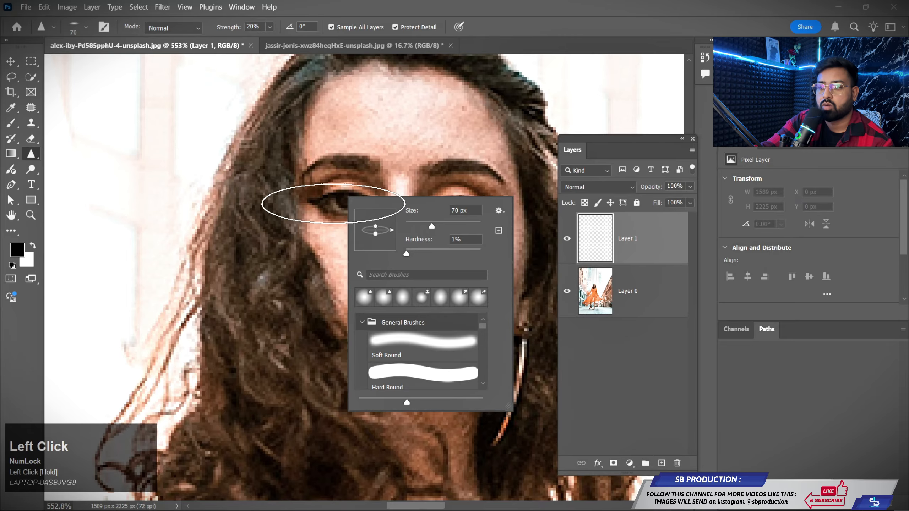
{"action": "left_click", "coordinate": [420, 5]}
{"action": "scroll", "coordinate": [320, 212], "scroll_direction": "up", "scroll_amount": 3}
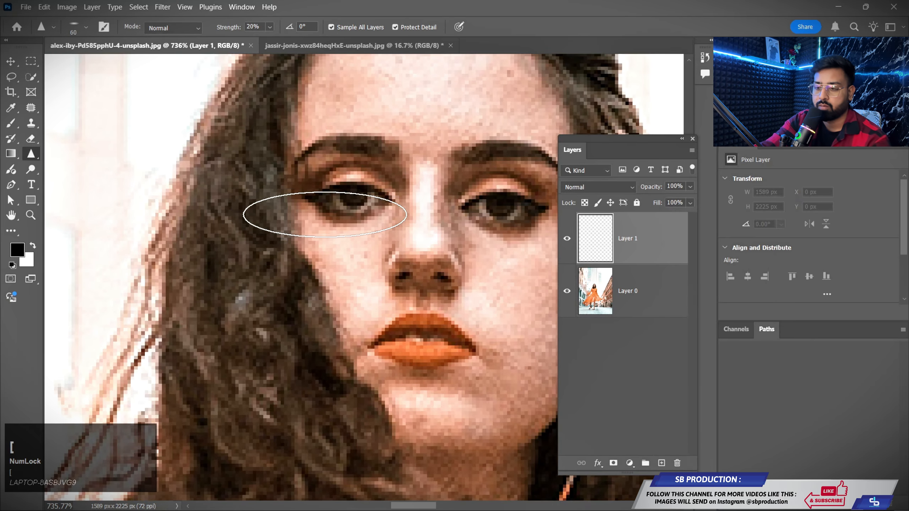
{"action": "key", "text": "bracketleft"}
{"action": "key", "text": "bracketleft"}
{"action": "key", "text": "bracketleft"}
Step: Sharpen the woman's eyes and eyebrows on Layer 1 with the 40 px brush, lowering the strength to 11%
{"action": "left_click", "coordinate": [353, 194]}
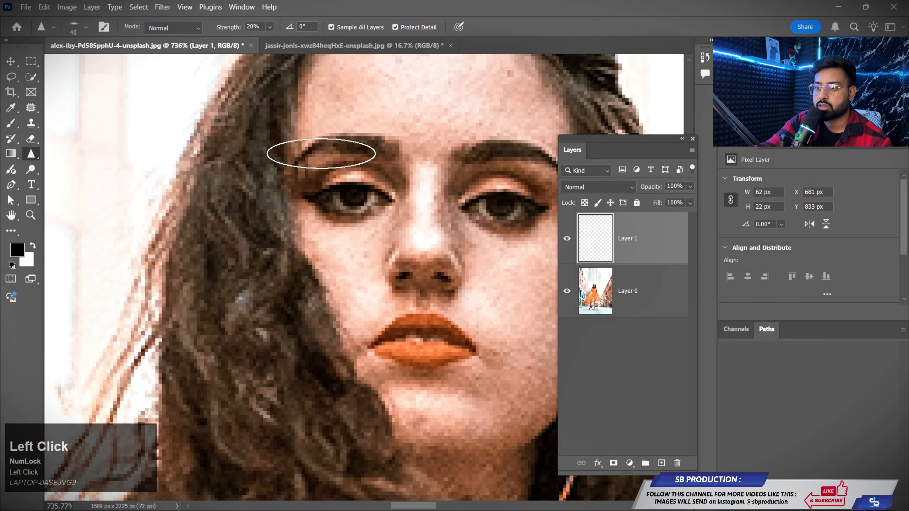
{"action": "mouse_move", "coordinate": [320, 153]}
{"action": "left_mouse_down"}
{"action": "mouse_move", "coordinate": [348, 142]}
{"action": "mouse_move", "coordinate": [326, 148]}
{"action": "left_mouse_up"}
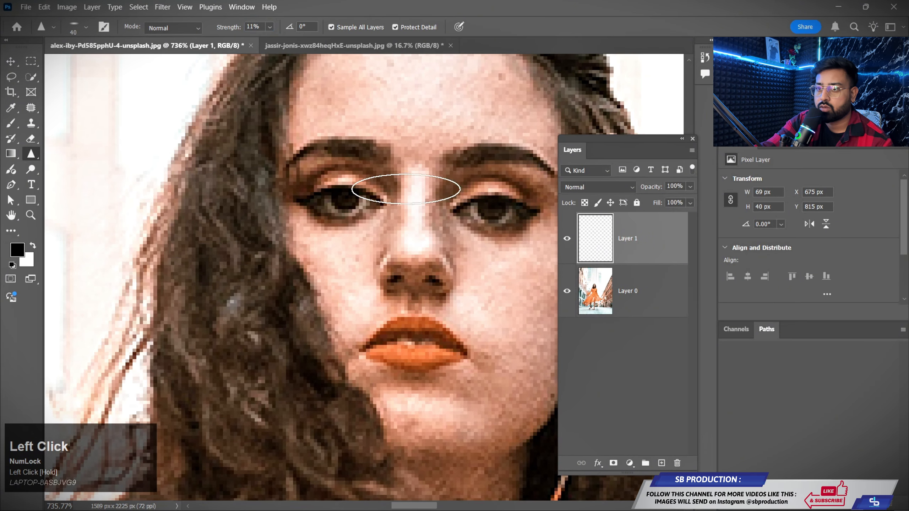
{"action": "left_click", "coordinate": [481, 156]}
{"action": "mouse_move", "coordinate": [468, 162]}
{"action": "left_mouse_down"}
{"action": "mouse_move", "coordinate": [369, 157]}
{"action": "mouse_move", "coordinate": [413, 141]}
{"action": "left_mouse_up"}
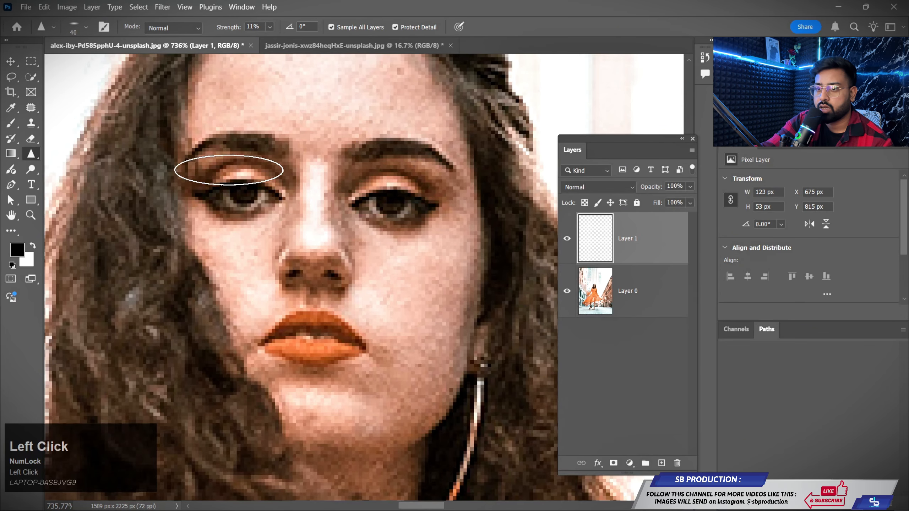
Step: Compare the eyes and eyebrows with and without sharpening by toggling the visibility of Layer 1
{"action": "left_click", "coordinate": [566, 238]}
{"action": "left_click", "coordinate": [566, 238]}
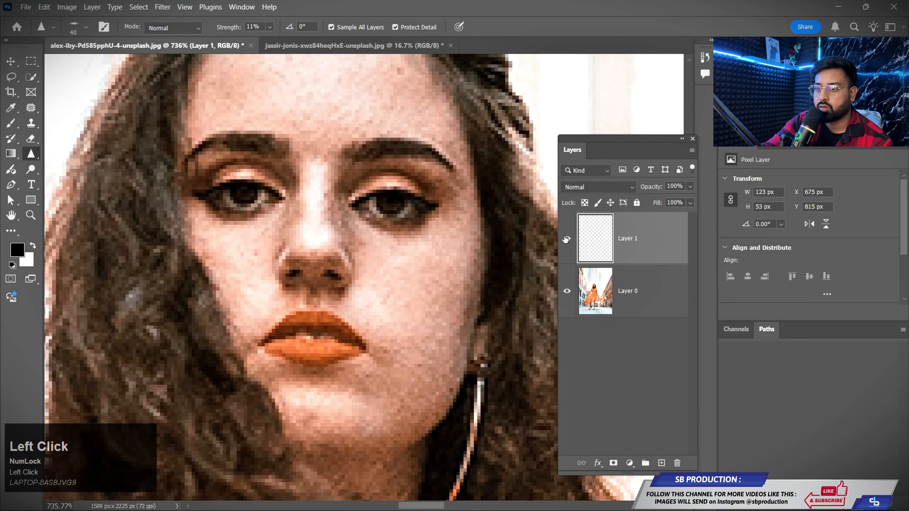
{"action": "left_click", "coordinate": [566, 239]}
{"action": "left_click", "coordinate": [566, 239]}
{"action": "left_click", "coordinate": [566, 238]}
{"action": "left_click", "coordinate": [566, 239]}
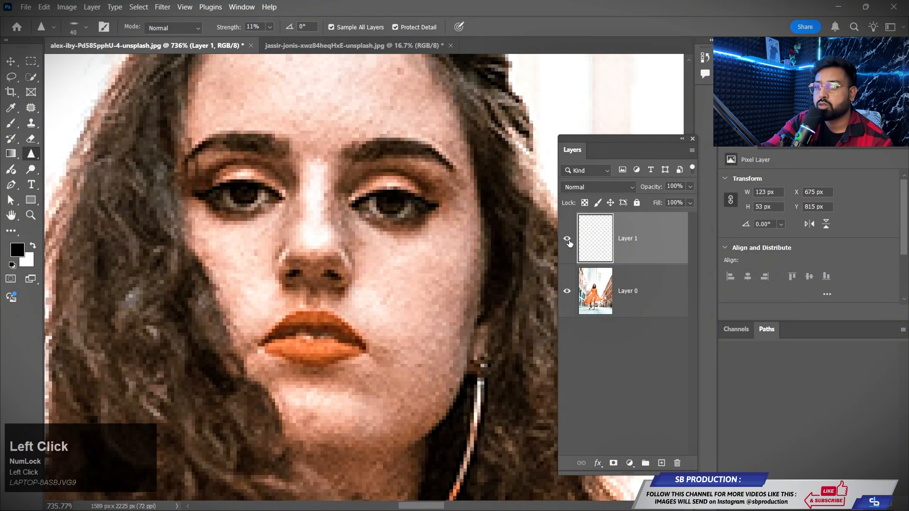
{"action": "left_click", "coordinate": [567, 239]}
{"action": "left_click", "coordinate": [567, 239]}
{"action": "left_click", "coordinate": [567, 242]}
{"action": "left_click", "coordinate": [567, 242]}
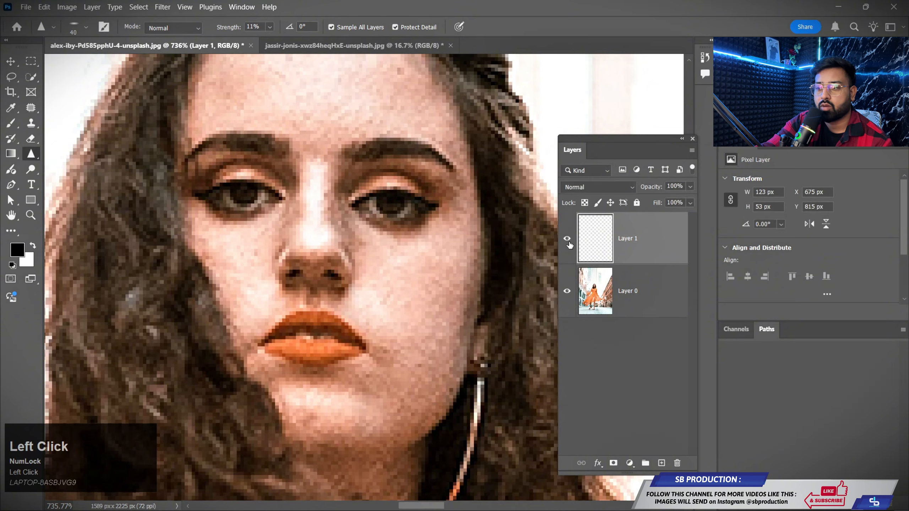
{"action": "left_click", "coordinate": [567, 242]}
{"action": "left_click", "coordinate": [567, 242]}
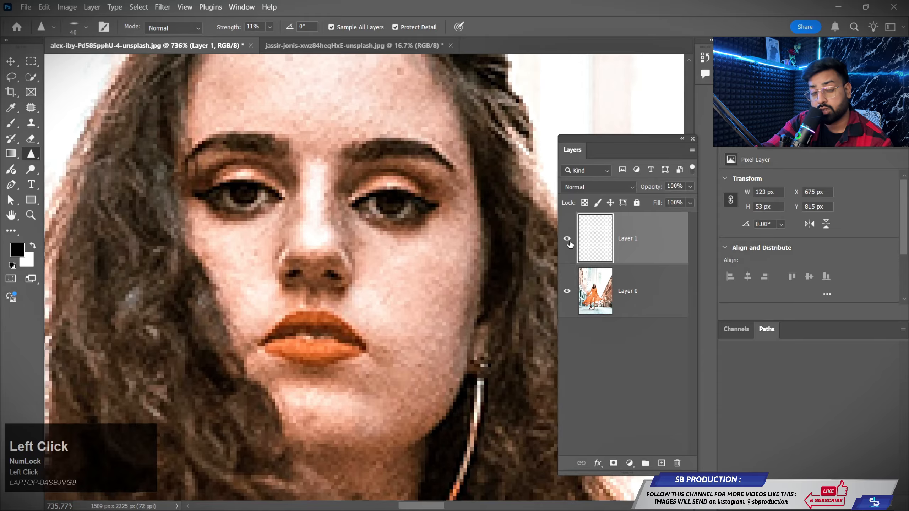
{"action": "left_click", "coordinate": [567, 242]}
{"action": "left_click", "coordinate": [567, 242]}
Step: Sharpen the woman's hair along the side, crown and hairline on Layer 1 at 11% strength
{"action": "scroll", "coordinate": [274, 234], "scroll_direction": "down", "scroll_amount": 2}
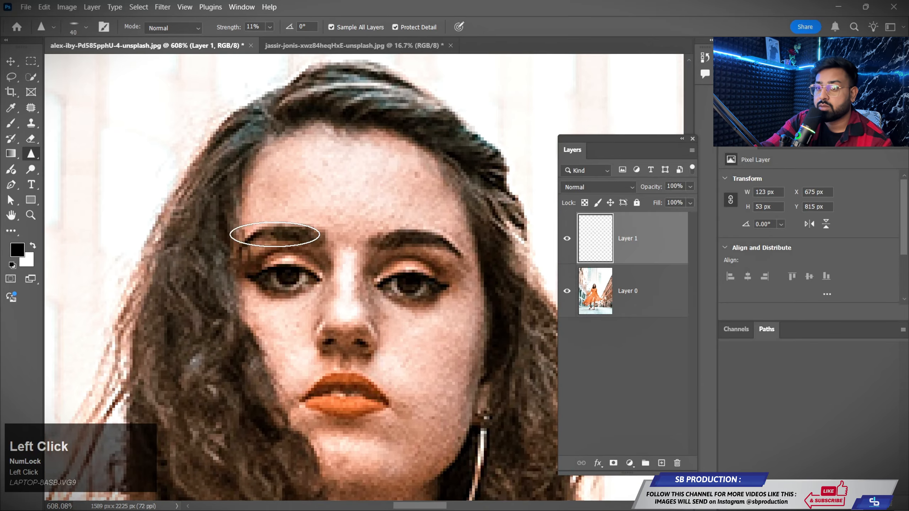
{"action": "left_click", "coordinate": [161, 290]}
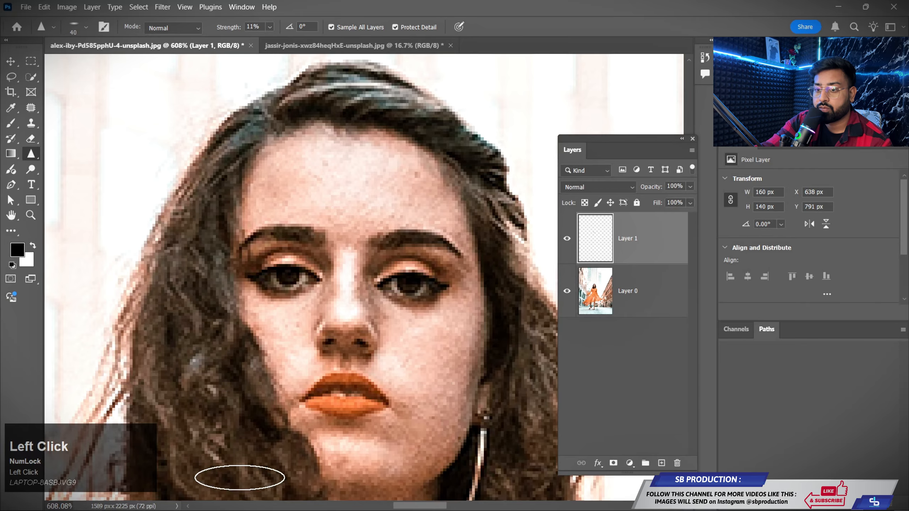
{"action": "scroll", "coordinate": [239, 478], "scroll_direction": "up", "scroll_amount": 2}
{"action": "left_click", "coordinate": [342, 151]}
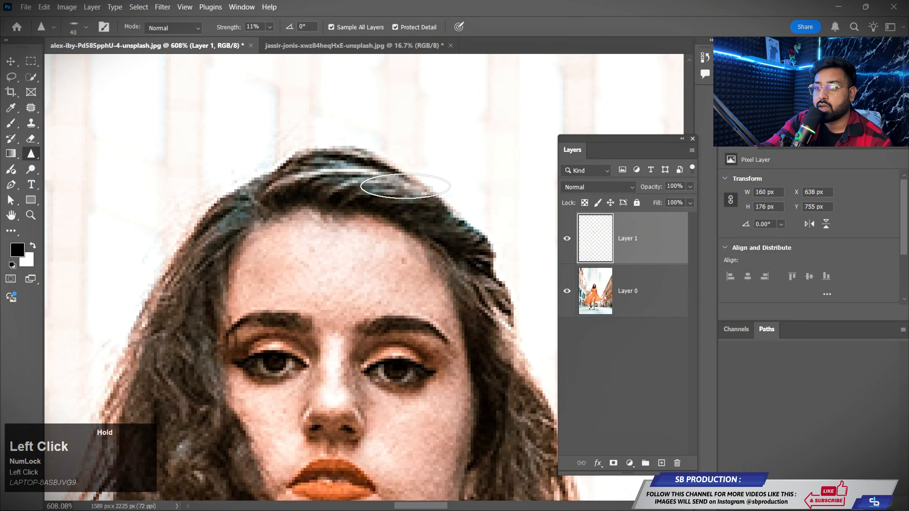
{"action": "left_click_drag", "start_coordinate": [411, 229], "coordinate": [438, 178]}
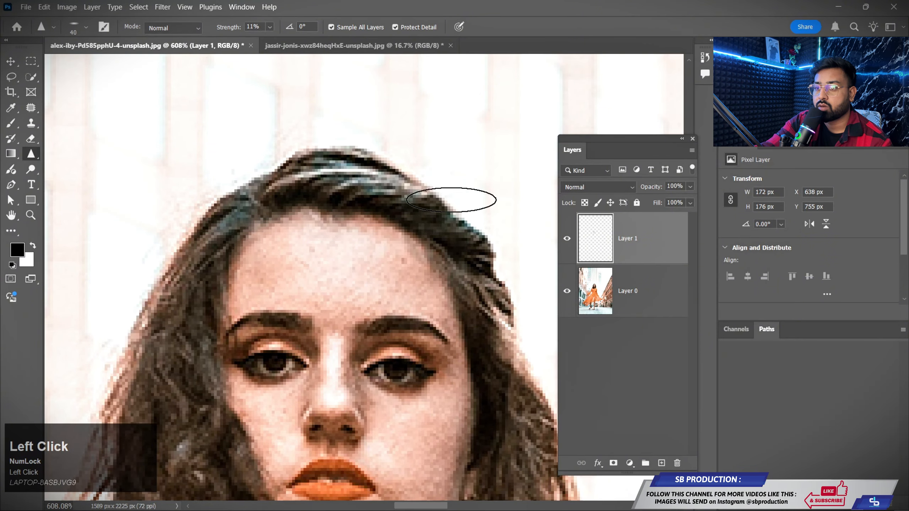
{"action": "left_click_drag", "start_coordinate": [494, 273], "coordinate": [504, 333]}
Step: Compare the face and hair before and after sharpening by switching Layer 1 off and on
{"action": "left_click_drag", "start_coordinate": [379, 265], "coordinate": [322, 197]}
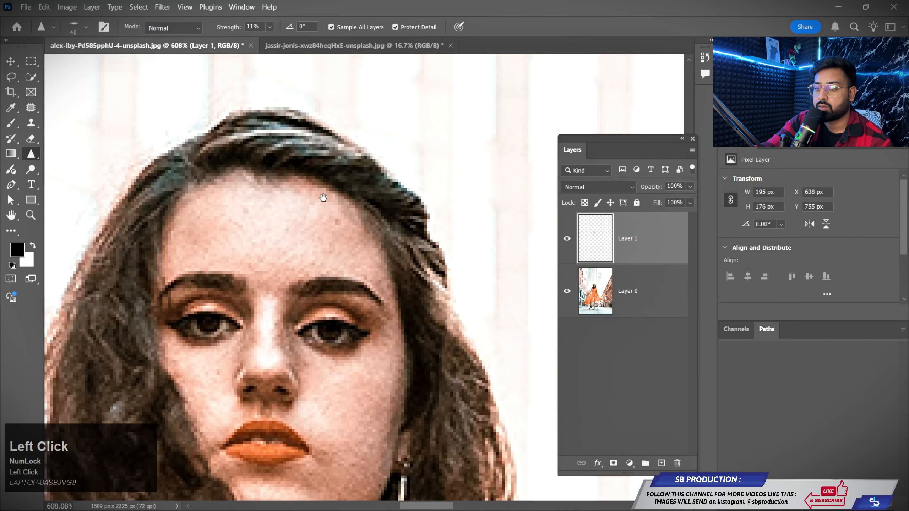
{"action": "left_click", "coordinate": [566, 238]}
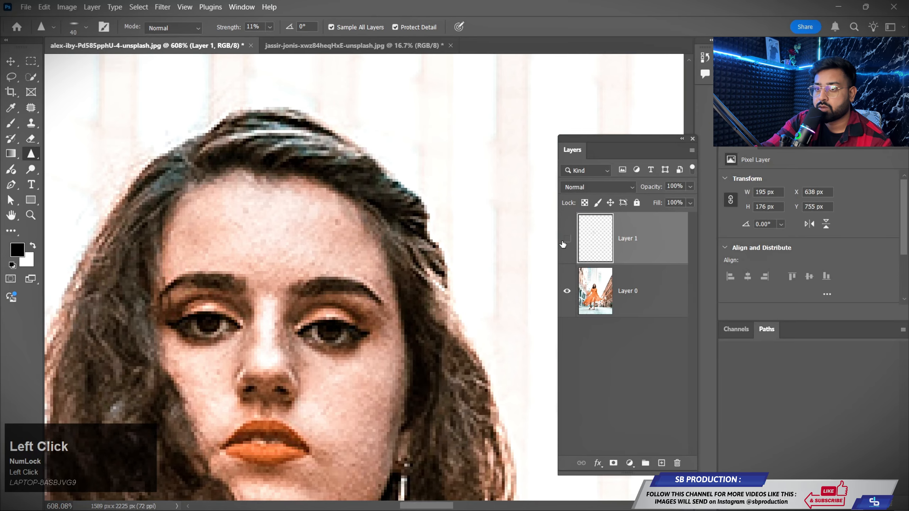
{"action": "left_click", "coordinate": [566, 239]}
{"action": "left_click", "coordinate": [567, 239]}
{"action": "left_click", "coordinate": [566, 239]}
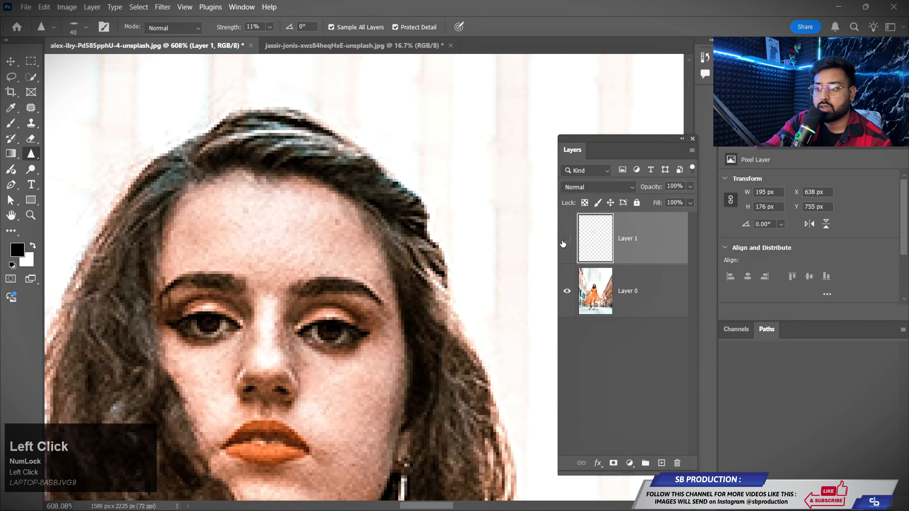
{"action": "left_click", "coordinate": [563, 241]}
{"action": "left_click", "coordinate": [564, 241]}
{"action": "left_click", "coordinate": [564, 241]}
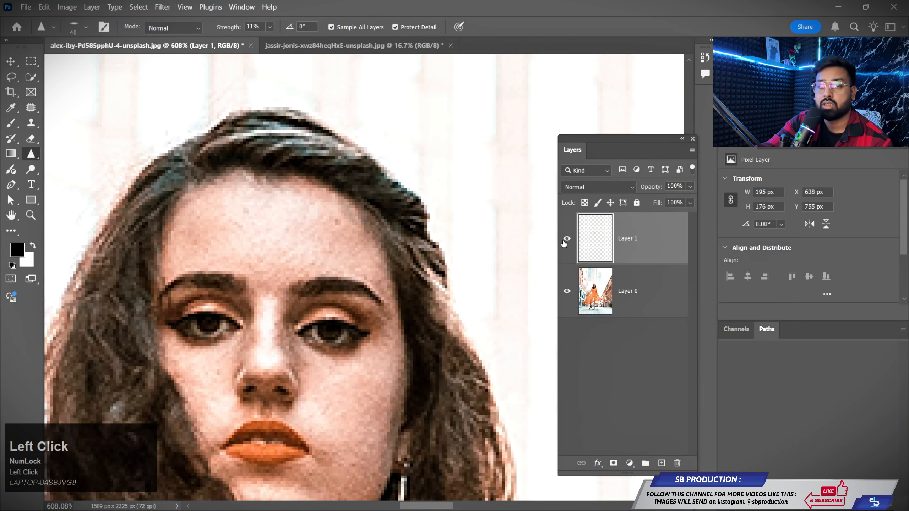
{"action": "left_click", "coordinate": [564, 244]}
{"action": "left_click", "coordinate": [564, 243]}
Step: Set the Sharpen brush angle to -120° and sharpen the woman's long earring on Layer 1 at 11% strength
{"action": "mouse_move", "coordinate": [438, 429]}
{"action": "left_mouse_down"}
{"action": "mouse_move", "coordinate": [400, 250]}
{"action": "mouse_move", "coordinate": [432, 215]}
{"action": "left_mouse_up"}
{"action": "key", "text": "space"}
{"action": "scroll", "coordinate": [386, 282], "scroll_direction": "up", "scroll_amount": 3}
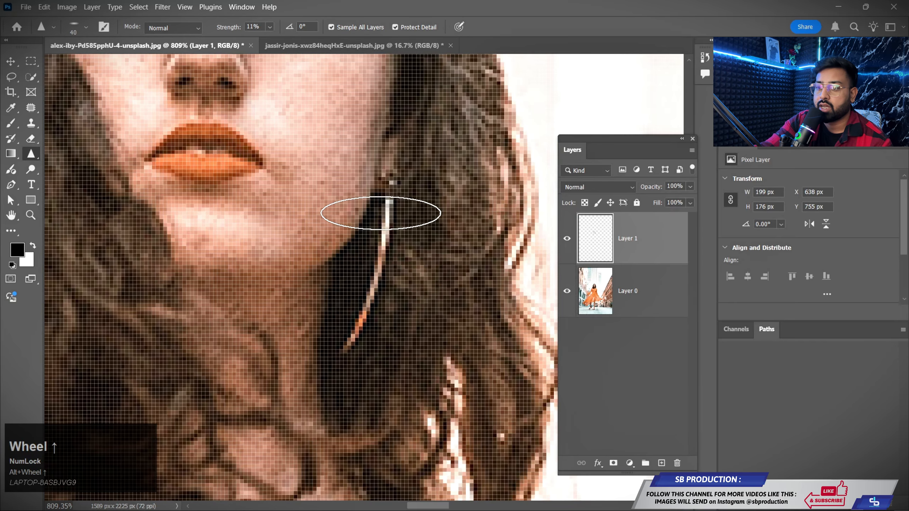
{"action": "right_click", "coordinate": [392, 235]}
{"action": "left_click_drag", "start_coordinate": [435, 264], "coordinate": [411, 278]}
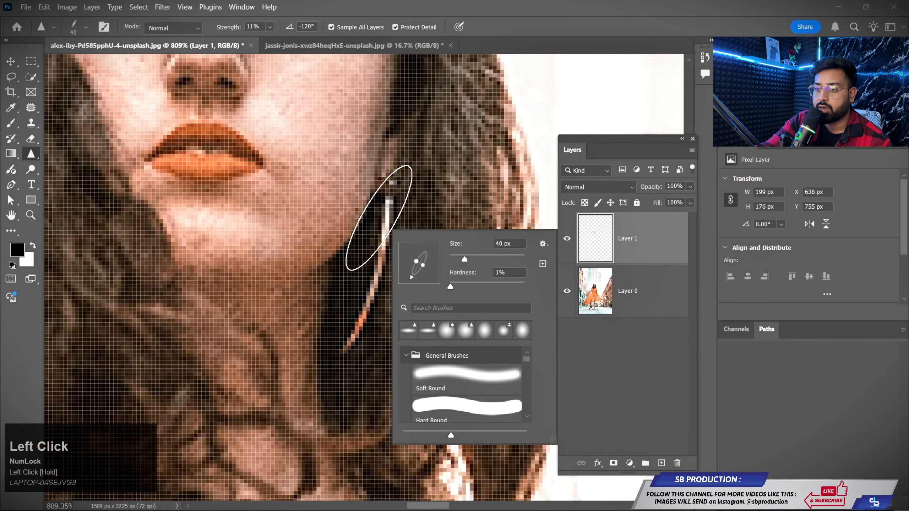
{"action": "left_click_drag", "start_coordinate": [380, 218], "coordinate": [311, 332]}
{"action": "mouse_move", "coordinate": [357, 239]}
{"action": "left_mouse_down"}
{"action": "mouse_move", "coordinate": [330, 351]}
{"action": "mouse_move", "coordinate": [374, 304]}
{"action": "mouse_move", "coordinate": [333, 350]}
{"action": "mouse_move", "coordinate": [333, 325]}
{"action": "left_mouse_up"}
Step: Compare the face, hair and earring with and without sharpening by toggling the visibility of Layer 1
{"action": "scroll", "coordinate": [362, 322], "scroll_direction": "down", "scroll_amount": 5}
{"action": "left_click", "coordinate": [566, 238]}
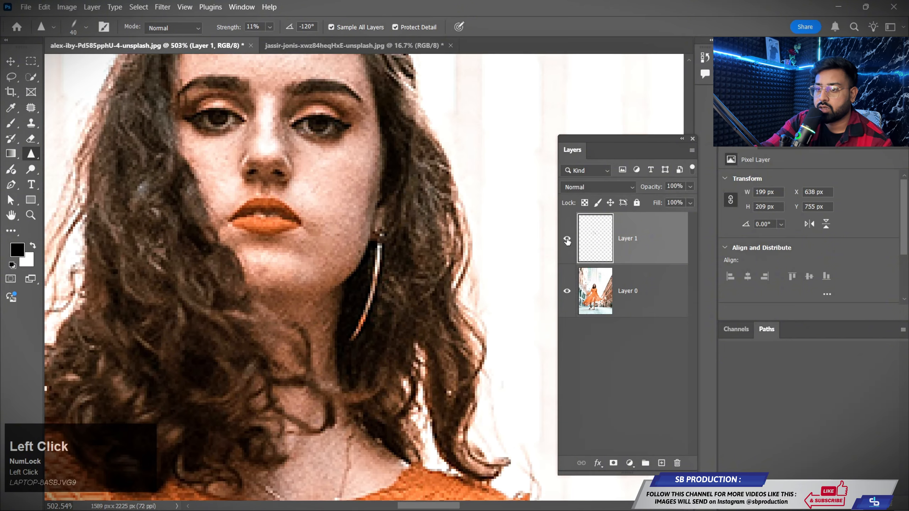
{"action": "left_click", "coordinate": [567, 238]}
{"action": "left_click", "coordinate": [567, 238]}
{"action": "left_click", "coordinate": [566, 239]}
{"action": "left_click", "coordinate": [566, 239]}
{"action": "left_click", "coordinate": [566, 239]}
{"action": "left_click", "coordinate": [566, 239]}
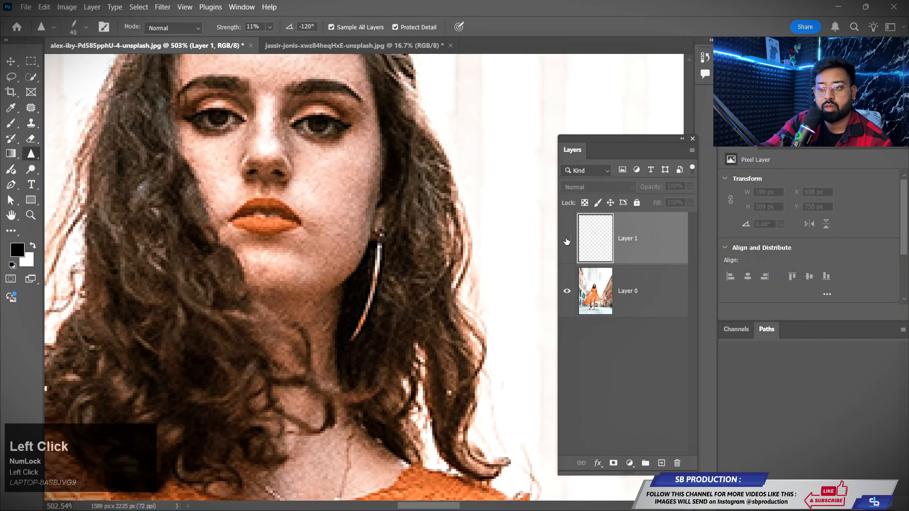
{"action": "left_click", "coordinate": [566, 239]}
{"action": "left_click", "coordinate": [565, 239]}
{"action": "left_click", "coordinate": [566, 239]}
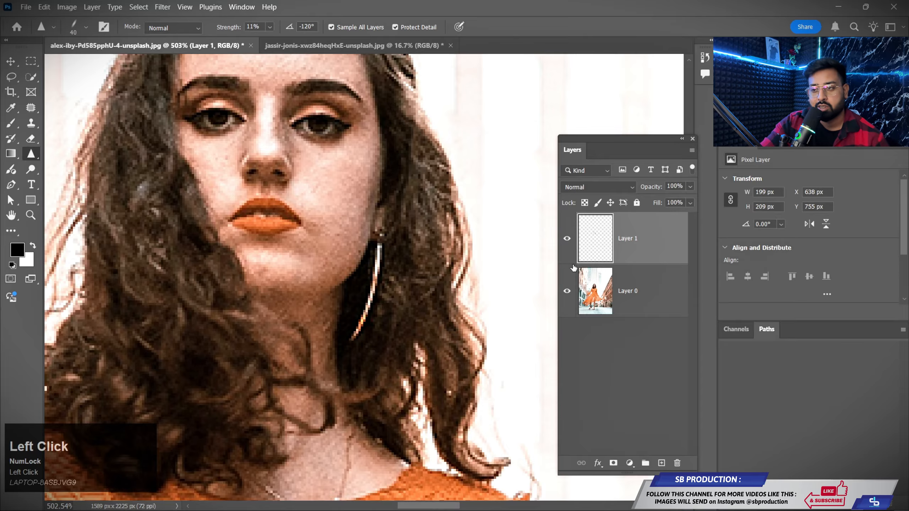
Step: Delete the sharpening layer and add a new empty layer above Layer 0
{"action": "scroll", "coordinate": [422, 309], "scroll_direction": "down", "scroll_amount": 8}
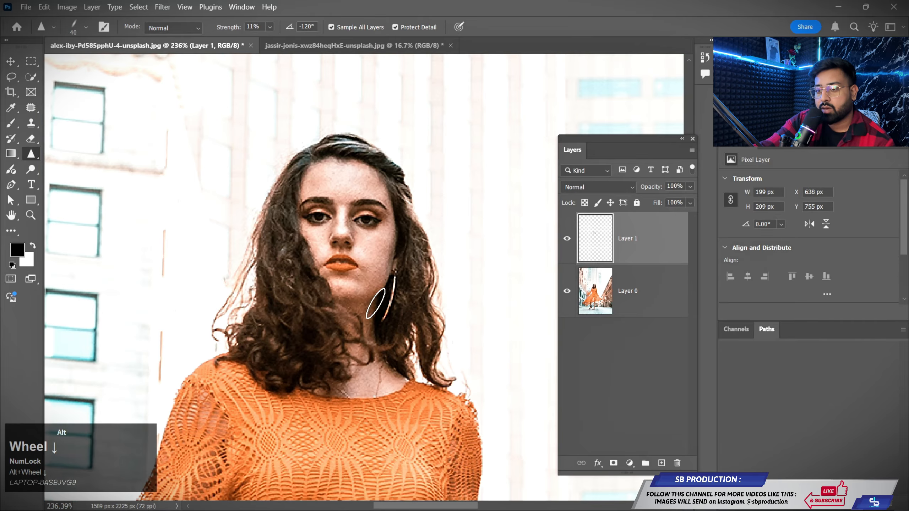
{"action": "left_click_drag", "start_coordinate": [332, 357], "coordinate": [275, 189]}
{"action": "left_click_drag", "start_coordinate": [225, 169], "coordinate": [258, 303]}
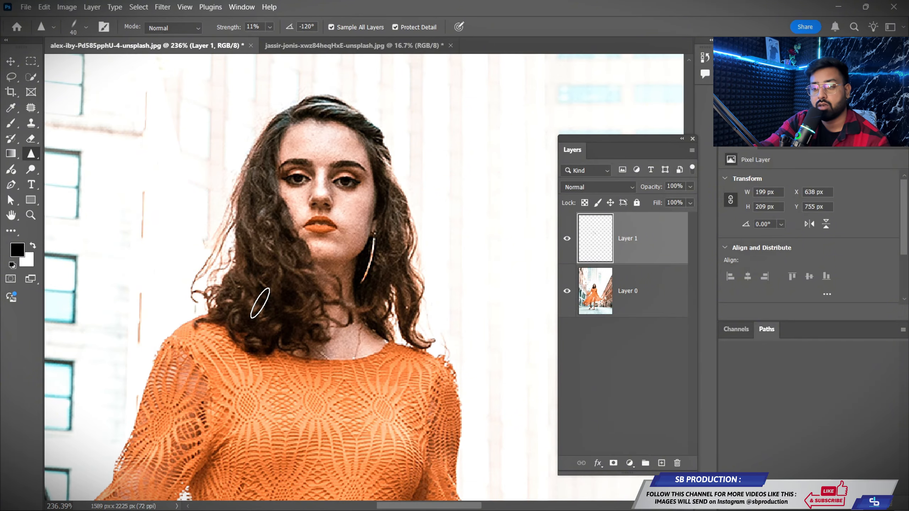
{"action": "left_click_drag", "start_coordinate": [667, 258], "coordinate": [677, 464]}
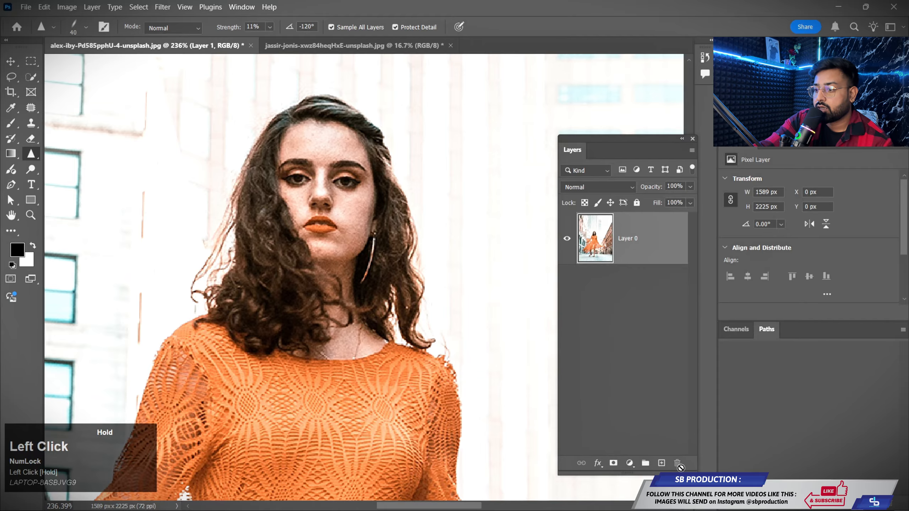
{"action": "left_click", "coordinate": [661, 464]}
Step: Switch to the Smudge tool and reduce its brush size to 9 px for working on the woman's forehead
{"action": "right_click", "coordinate": [31, 154]}
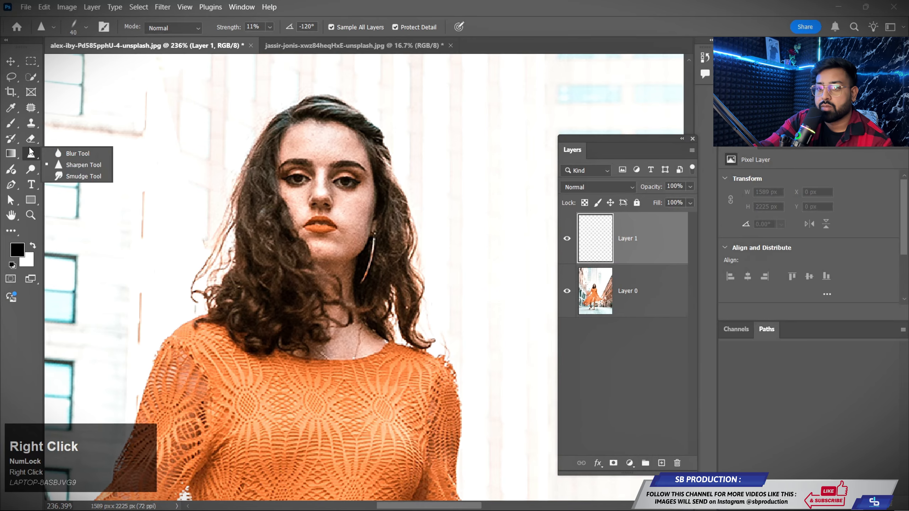
{"action": "left_click", "coordinate": [65, 176]}
{"action": "scroll", "coordinate": [346, 151], "scroll_direction": "up", "scroll_amount": 3}
{"action": "scroll", "coordinate": [346, 150], "scroll_direction": "up", "scroll_amount": 2}
{"action": "left_click_drag", "start_coordinate": [258, 135], "coordinate": [292, 170]}
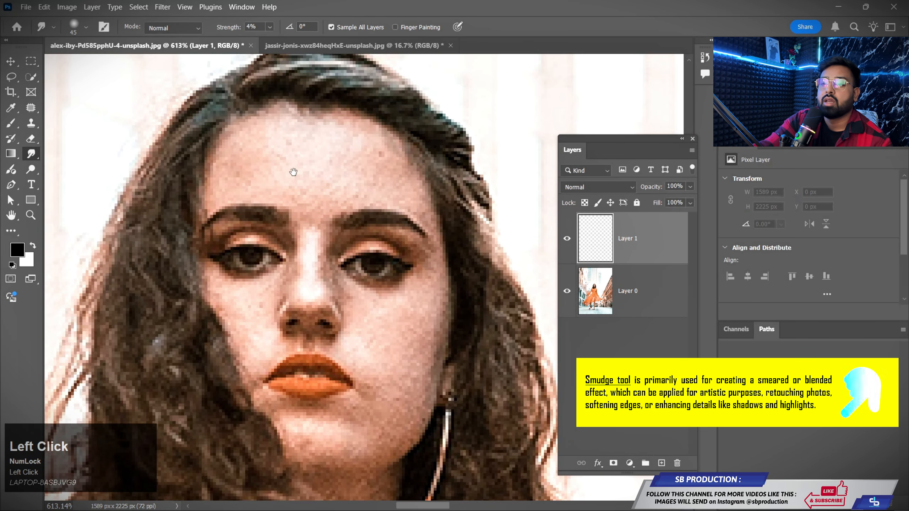
{"action": "scroll", "coordinate": [276, 152], "scroll_direction": "up", "scroll_amount": 3}
{"action": "key", "text": "bracketleft"}
{"action": "key", "text": "bracketleft"}
{"action": "key", "text": "bracketleft"}
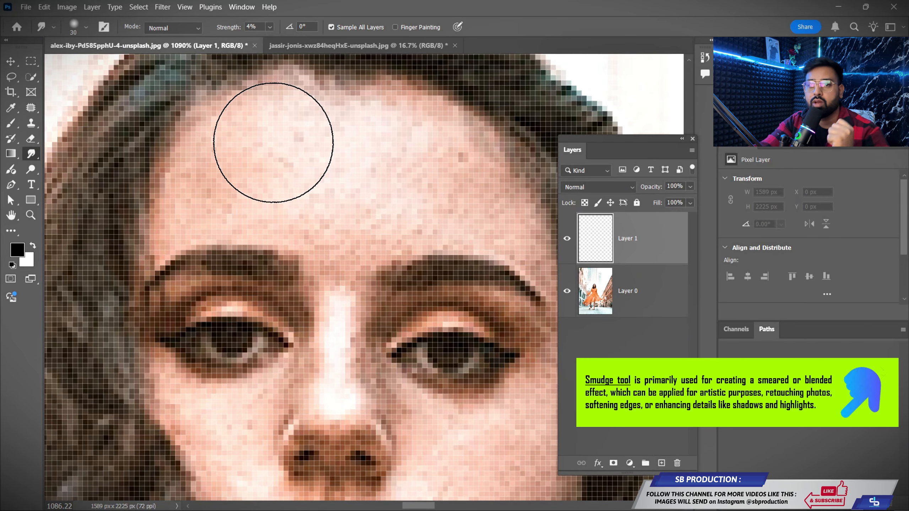
{"action": "scroll", "coordinate": [282, 136], "scroll_direction": "up", "scroll_amount": 3}
{"action": "key", "text": "space"}
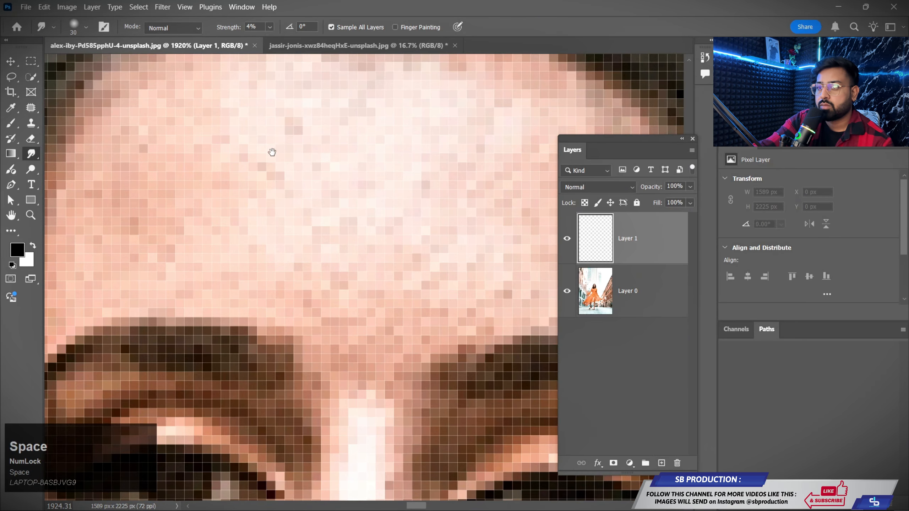
{"action": "left_click_drag", "start_coordinate": [269, 152], "coordinate": [300, 193]}
{"action": "scroll", "coordinate": [291, 180], "scroll_direction": "up", "scroll_amount": 2}
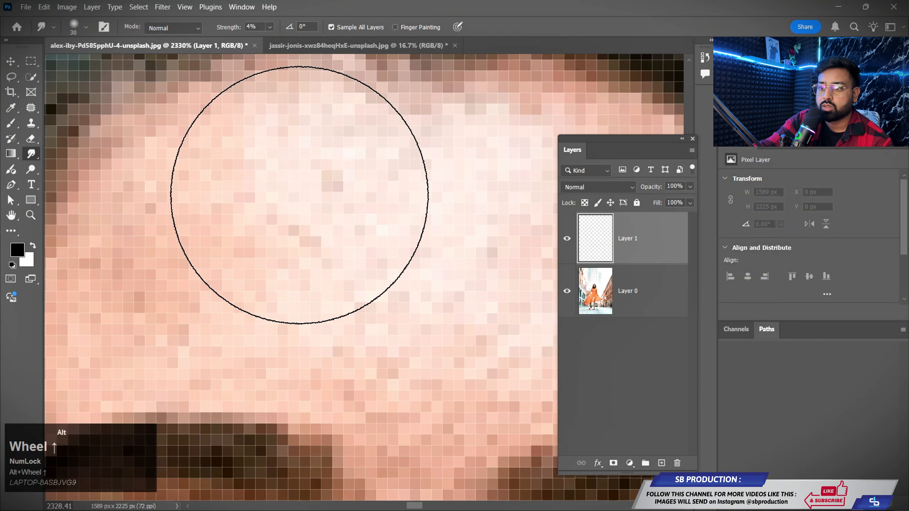
{"action": "key", "text": "bracketleft"}
{"action": "key", "text": "bracketleft"}
{"action": "key", "text": "bracketleft"}
{"action": "key", "text": "bracketleft"}
{"action": "key", "text": "bracketleft"}
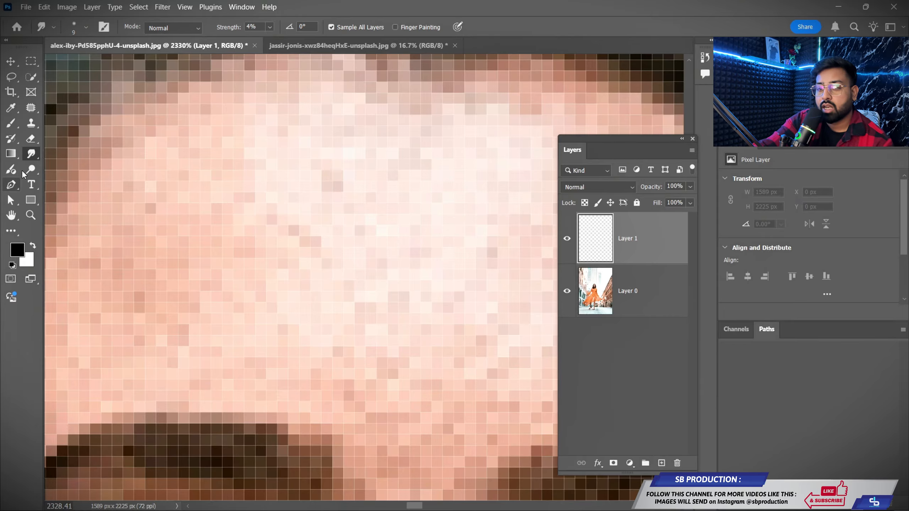
{"action": "right_click", "coordinate": [31, 154]}
{"action": "left_click", "coordinate": [75, 176]}
Step: Smudge the skin on the left part of the woman's forehead on Layer 1 at 4% strength to smooth it
{"action": "scroll", "coordinate": [244, 187], "scroll_direction": "up", "scroll_amount": 3}
{"action": "left_click", "coordinate": [279, 176]}
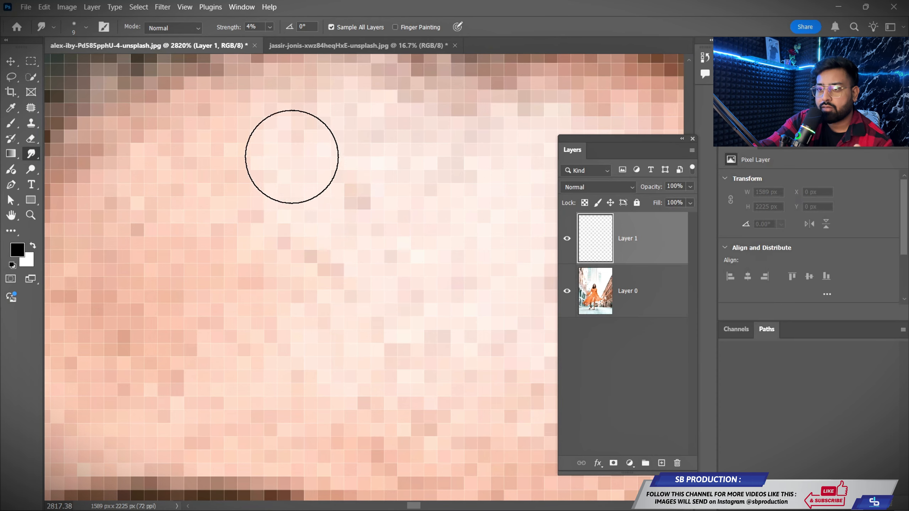
{"action": "mouse_move", "coordinate": [290, 157]}
{"action": "left_mouse_down"}
{"action": "mouse_move", "coordinate": [349, 206]}
{"action": "mouse_move", "coordinate": [381, 156]}
{"action": "mouse_move", "coordinate": [425, 179]}
{"action": "mouse_move", "coordinate": [452, 152]}
{"action": "mouse_move", "coordinate": [455, 186]}
{"action": "mouse_move", "coordinate": [397, 241]}
{"action": "mouse_move", "coordinate": [334, 247]}
{"action": "mouse_move", "coordinate": [192, 201]}
{"action": "mouse_move", "coordinate": [171, 184]}
{"action": "mouse_move", "coordinate": [191, 159]}
{"action": "mouse_move", "coordinate": [168, 159]}
{"action": "mouse_move", "coordinate": [205, 179]}
{"action": "mouse_move", "coordinate": [219, 200]}
{"action": "mouse_move", "coordinate": [210, 194]}
{"action": "mouse_move", "coordinate": [212, 260]}
{"action": "mouse_move", "coordinate": [177, 319]}
{"action": "mouse_move", "coordinate": [219, 277]}
{"action": "mouse_move", "coordinate": [207, 276]}
{"action": "mouse_move", "coordinate": [233, 222]}
{"action": "mouse_move", "coordinate": [373, 325]}
{"action": "left_mouse_up"}
{"action": "scroll", "coordinate": [241, 290], "scroll_direction": "down", "scroll_amount": 7}
{"action": "mouse_move", "coordinate": [226, 325]}
{"action": "left_mouse_down"}
{"action": "mouse_move", "coordinate": [255, 234]}
{"action": "mouse_move", "coordinate": [187, 301]}
{"action": "mouse_move", "coordinate": [172, 296]}
{"action": "mouse_move", "coordinate": [313, 333]}
{"action": "left_mouse_up"}
{"action": "mouse_move", "coordinate": [254, 294]}
{"action": "left_mouse_down"}
{"action": "mouse_move", "coordinate": [296, 290]}
{"action": "mouse_move", "coordinate": [247, 247]}
{"action": "mouse_move", "coordinate": [185, 279]}
{"action": "mouse_move", "coordinate": [163, 261]}
{"action": "mouse_move", "coordinate": [173, 264]}
{"action": "mouse_move", "coordinate": [145, 341]}
{"action": "mouse_move", "coordinate": [236, 315]}
{"action": "mouse_move", "coordinate": [283, 327]}
{"action": "left_mouse_up"}
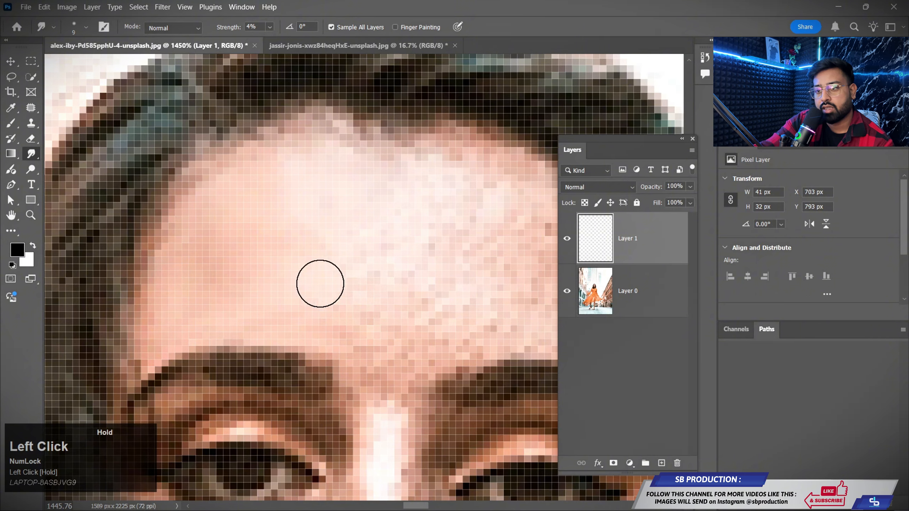
{"action": "mouse_move", "coordinate": [319, 283]}
{"action": "left_mouse_down"}
{"action": "mouse_move", "coordinate": [373, 178]}
{"action": "mouse_move", "coordinate": [280, 203]}
{"action": "mouse_move", "coordinate": [272, 269]}
{"action": "mouse_move", "coordinate": [331, 306]}
{"action": "left_mouse_up"}
Step: Smooth the rest of the forehead on Layer 1 with the Smudge tool, raising its strength to 6%
{"action": "key", "text": "space"}
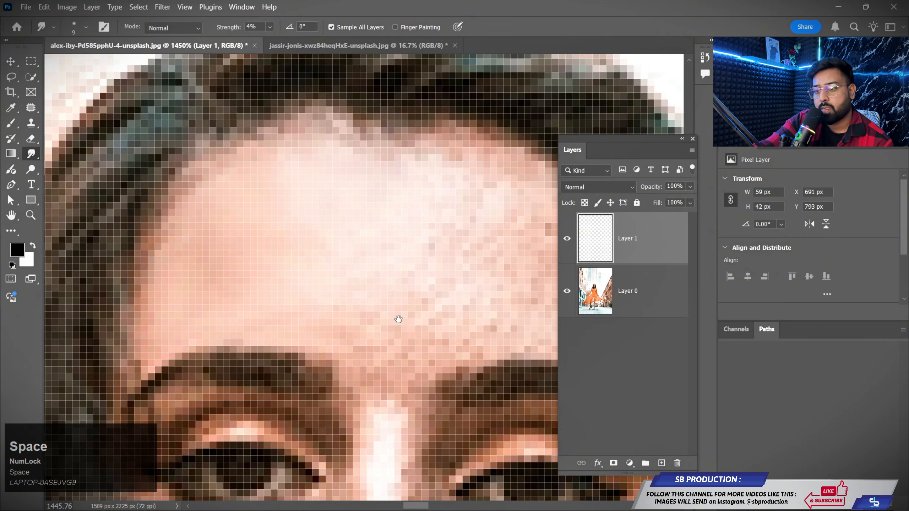
{"action": "mouse_move", "coordinate": [398, 319]}
{"action": "left_mouse_down"}
{"action": "mouse_move", "coordinate": [134, 186]}
{"action": "mouse_move", "coordinate": [100, 188]}
{"action": "mouse_move", "coordinate": [139, 185]}
{"action": "left_mouse_up"}
{"action": "key", "text": "space"}
{"action": "mouse_move", "coordinate": [205, 181]}
{"action": "left_mouse_down"}
{"action": "mouse_move", "coordinate": [274, 246]}
{"action": "mouse_move", "coordinate": [277, 223]}
{"action": "mouse_move", "coordinate": [227, 151]}
{"action": "mouse_move", "coordinate": [346, 161]}
{"action": "mouse_move", "coordinate": [346, 227]}
{"action": "left_mouse_up"}
{"action": "mouse_move", "coordinate": [417, 264]}
{"action": "left_mouse_down"}
{"action": "mouse_move", "coordinate": [166, 261]}
{"action": "mouse_move", "coordinate": [200, 183]}
{"action": "left_mouse_up"}
{"action": "key", "text": "space"}
{"action": "left_click_drag", "start_coordinate": [268, 224], "coordinate": [393, 140]}
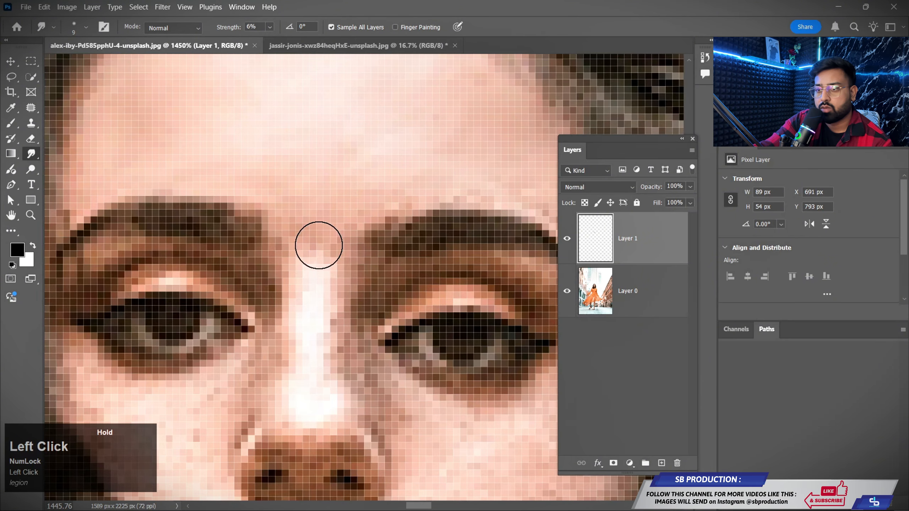
Step: Smudge the skin between the eyebrows and along the bridge of the nose at 6% strength
{"action": "mouse_move", "coordinate": [319, 246]}
{"action": "left_mouse_down"}
{"action": "mouse_move", "coordinate": [323, 326]}
{"action": "mouse_move", "coordinate": [330, 313]}
{"action": "mouse_move", "coordinate": [314, 305]}
{"action": "left_mouse_up"}
{"action": "key", "text": "space"}
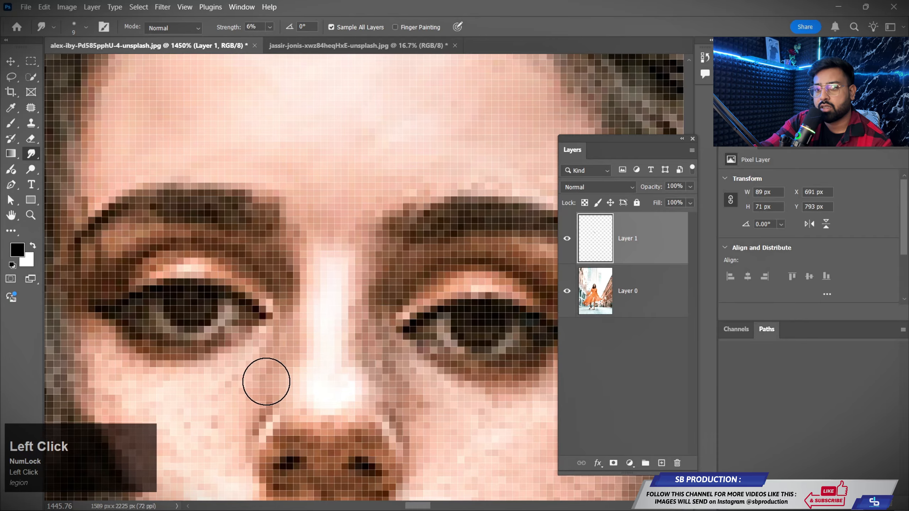
{"action": "key", "text": "space"}
{"action": "left_click_drag", "start_coordinate": [365, 346], "coordinate": [279, 367]}
{"action": "key", "text": "space"}
{"action": "left_click_drag", "start_coordinate": [320, 171], "coordinate": [376, 275]}
Step: Compare the forehead and nose before and after smudging by switching Layer 1 off and on
{"action": "scroll", "coordinate": [306, 227], "scroll_direction": "down", "scroll_amount": 5}
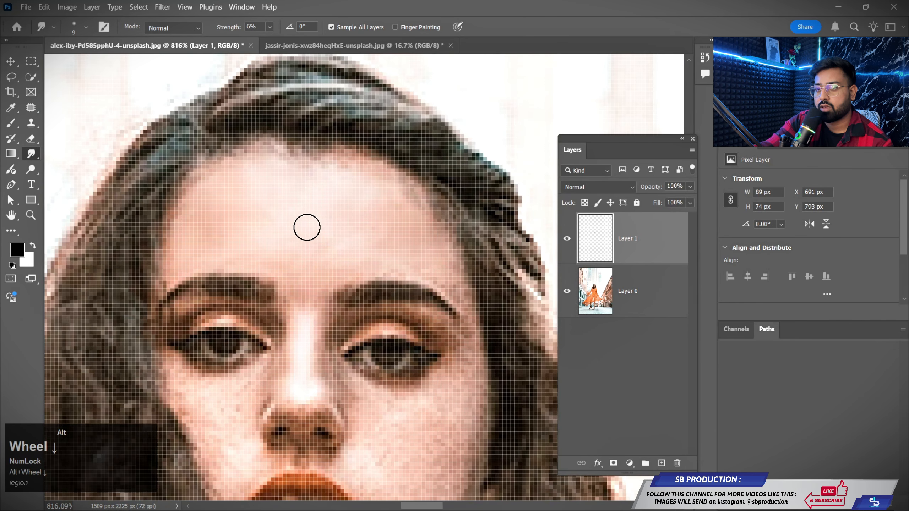
{"action": "key", "text": "space"}
{"action": "left_click_drag", "start_coordinate": [306, 225], "coordinate": [342, 209]}
{"action": "left_click", "coordinate": [567, 239]}
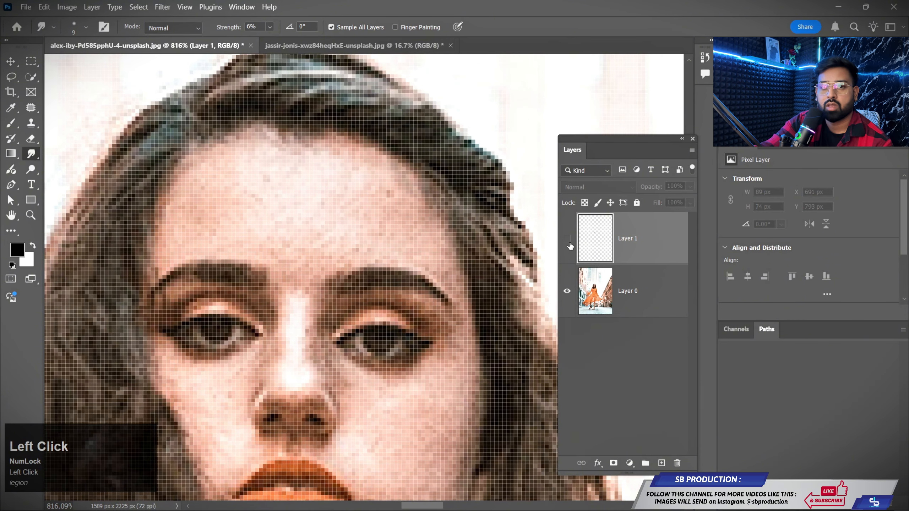
{"action": "left_click", "coordinate": [566, 240]}
{"action": "left_click", "coordinate": [567, 239]}
{"action": "left_click", "coordinate": [566, 239]}
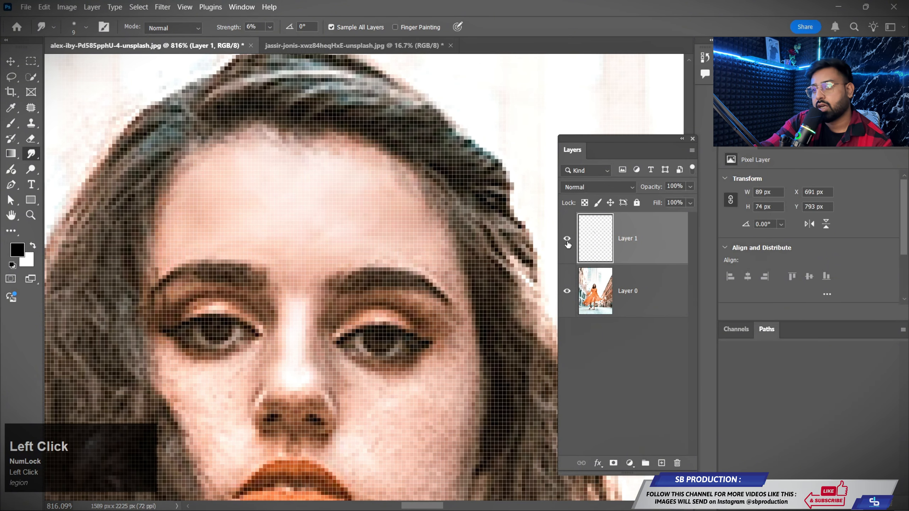
{"action": "left_click", "coordinate": [566, 239]}
{"action": "left_click", "coordinate": [567, 240]}
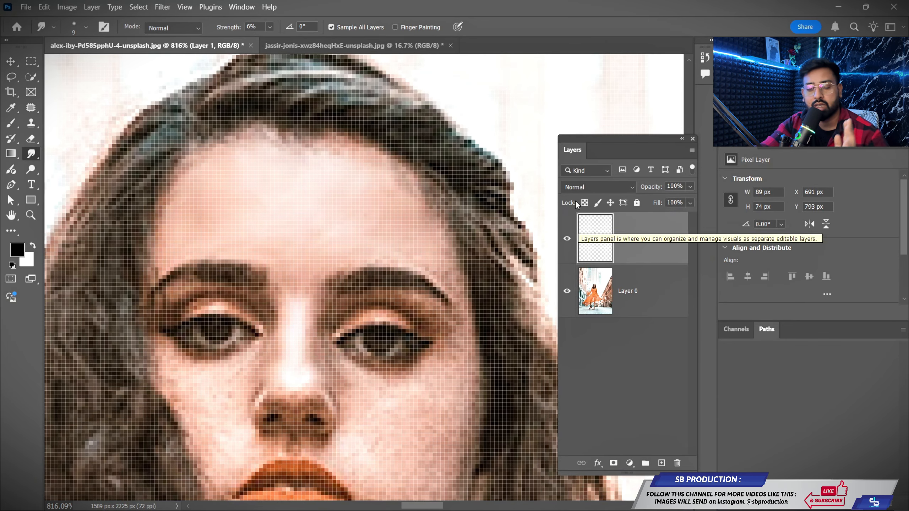
Step: Smudge the skin under the eye and across the earring-side cheek on Layer 1 at 6% strength
{"action": "left_click_drag", "start_coordinate": [412, 302], "coordinate": [416, 250]}
{"action": "scroll", "coordinate": [408, 252], "scroll_direction": "up", "scroll_amount": 2}
{"action": "left_click_drag", "start_coordinate": [322, 281], "coordinate": [351, 292]}
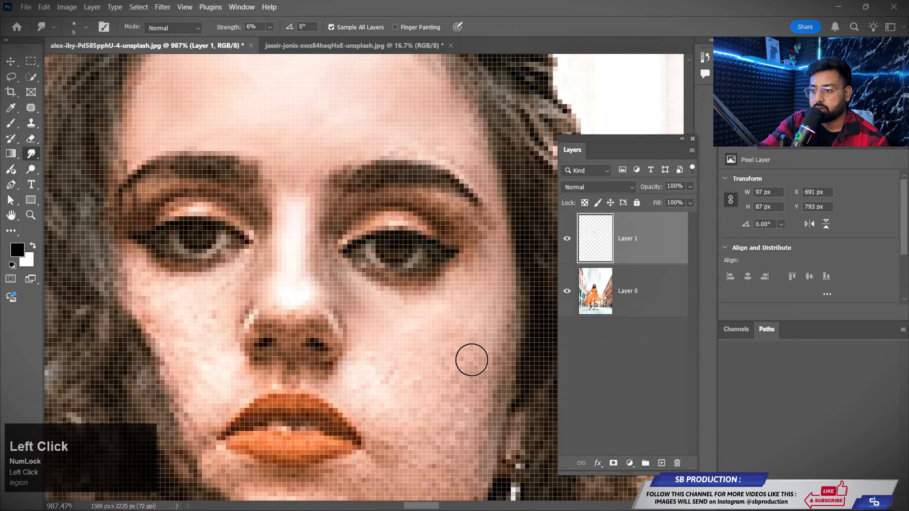
{"action": "left_click_drag", "start_coordinate": [471, 360], "coordinate": [472, 260]}
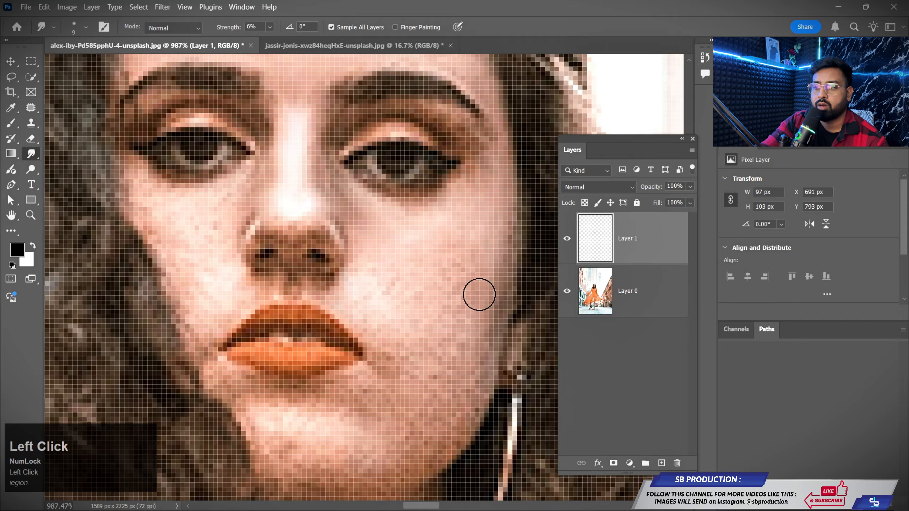
{"action": "left_click_drag", "start_coordinate": [440, 271], "coordinate": [468, 221]}
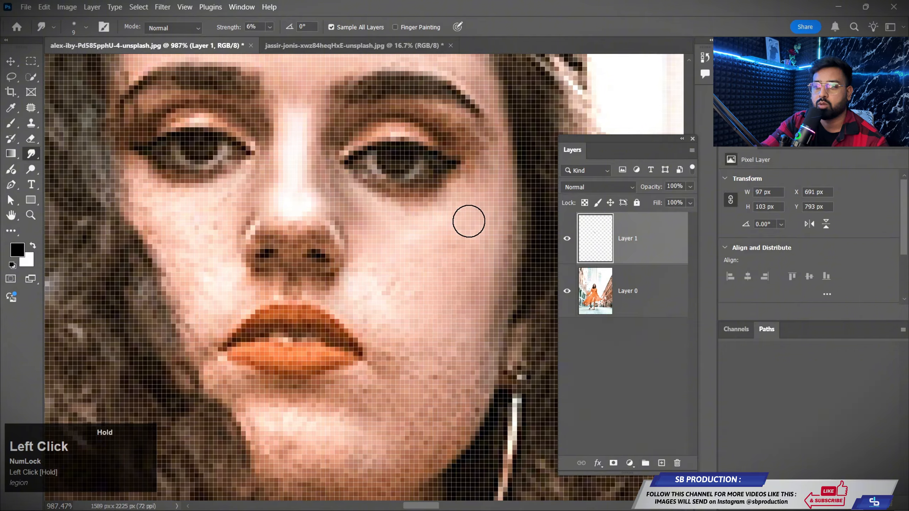